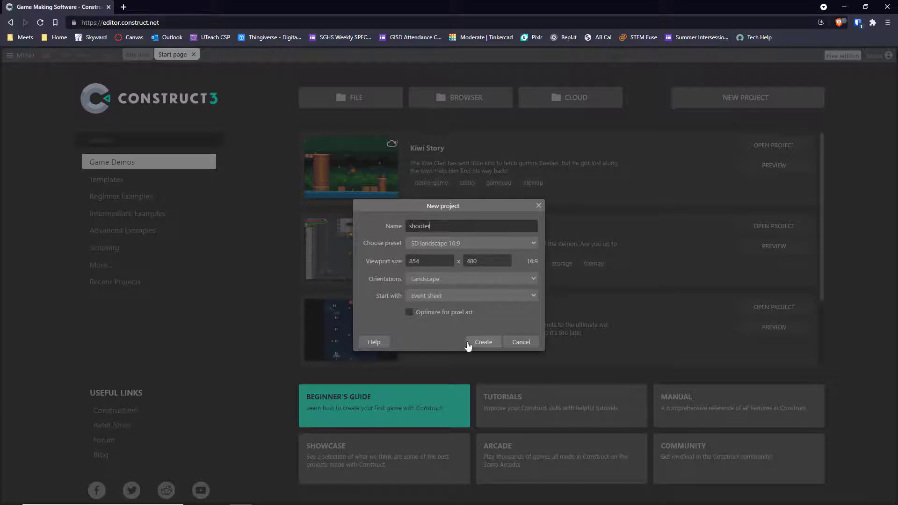
Create the new project shooter with the SD landscape 16:9 preset, an 854 x 480 viewport and an event sheet.
{"action": "left_click", "coordinate": [483, 343]}
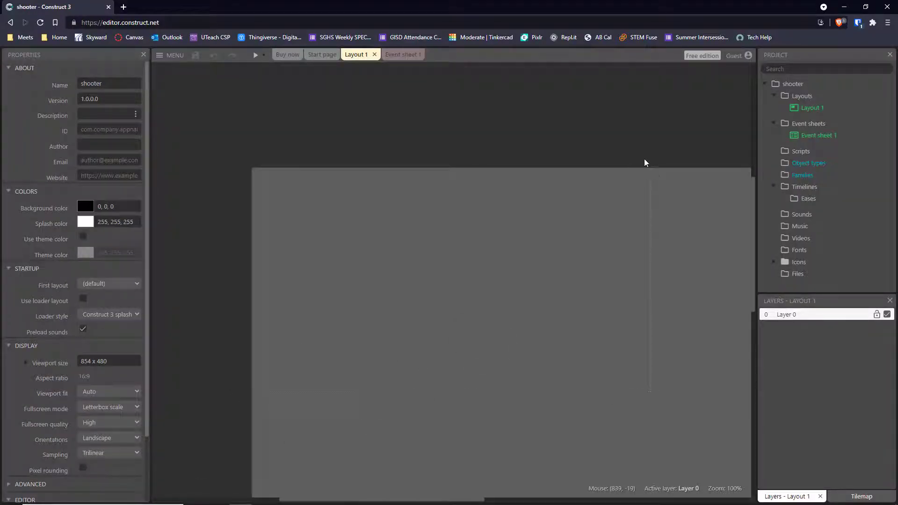
Examine the properties of the layout and of the project, and view the full extent of Layout 1.
{"action": "left_click", "coordinate": [302, 150]}
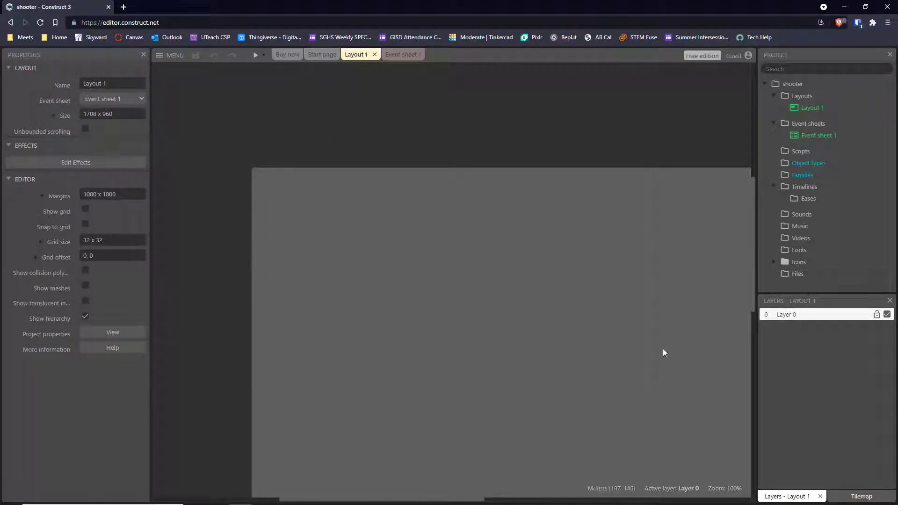
{"action": "left_click", "coordinate": [463, 271]}
{"action": "left_click", "coordinate": [113, 332]}
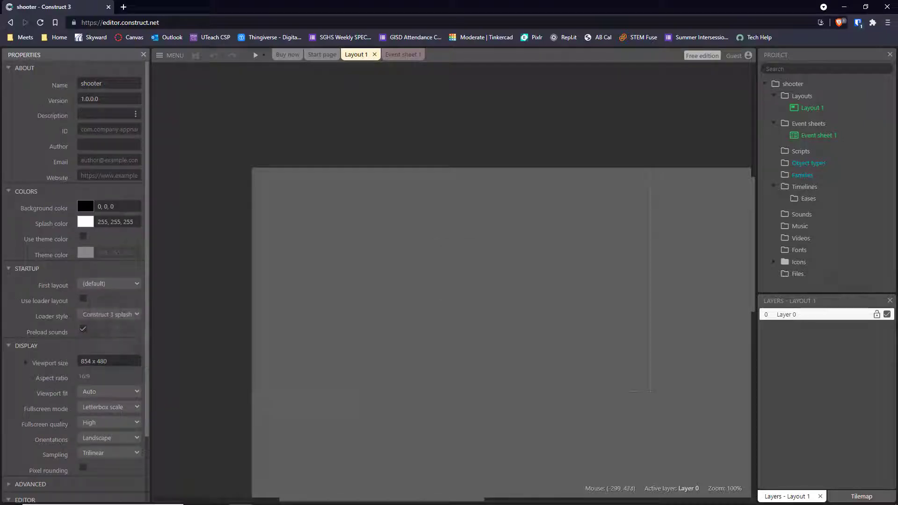
{"action": "left_click", "coordinate": [228, 204]}
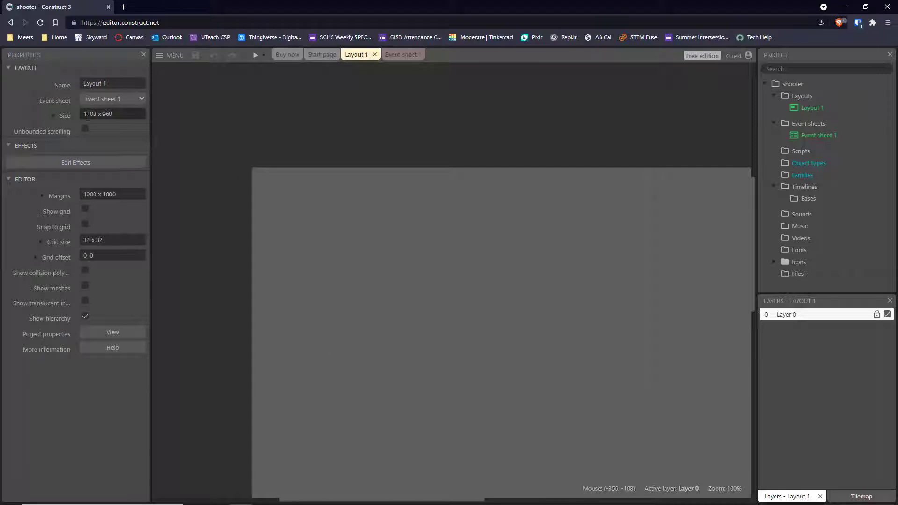
{"action": "middle_click_drag", "start_coordinate": [597, 335], "coordinate": [471, 241]}
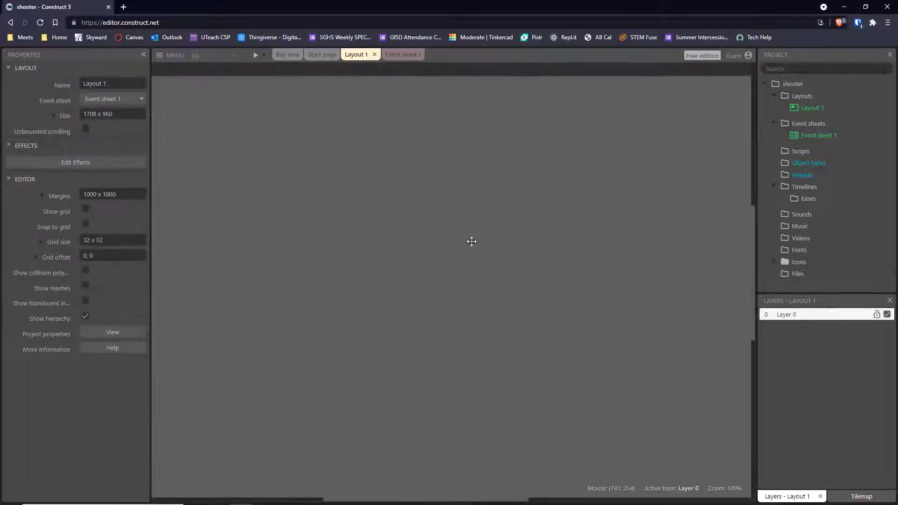
{"action": "scroll", "coordinate": [465, 220], "scroll_direction": "down", "scroll_amount": 4, "text": "ctrl"}
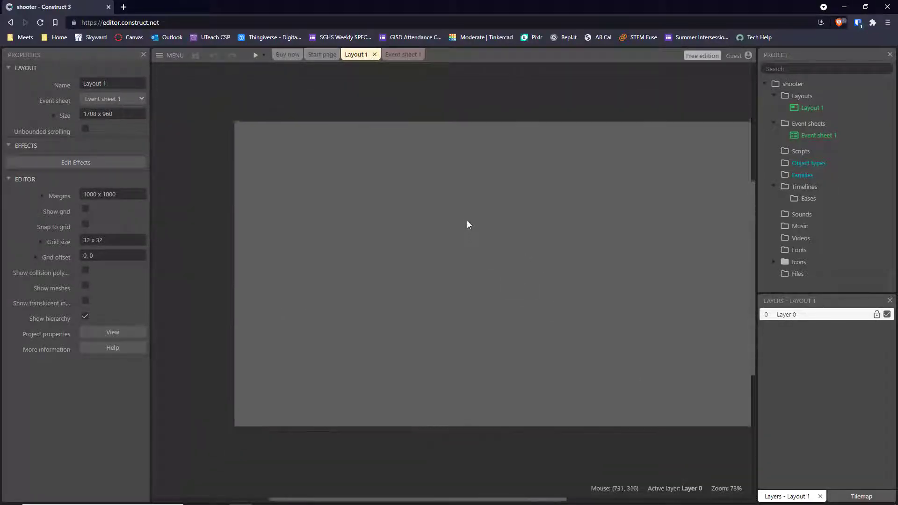
{"action": "middle_click_drag", "start_coordinate": [667, 275], "coordinate": [627, 280]}
{"action": "scroll", "coordinate": [564, 284], "scroll_direction": "up", "scroll_amount": 3, "text": "ctrl"}
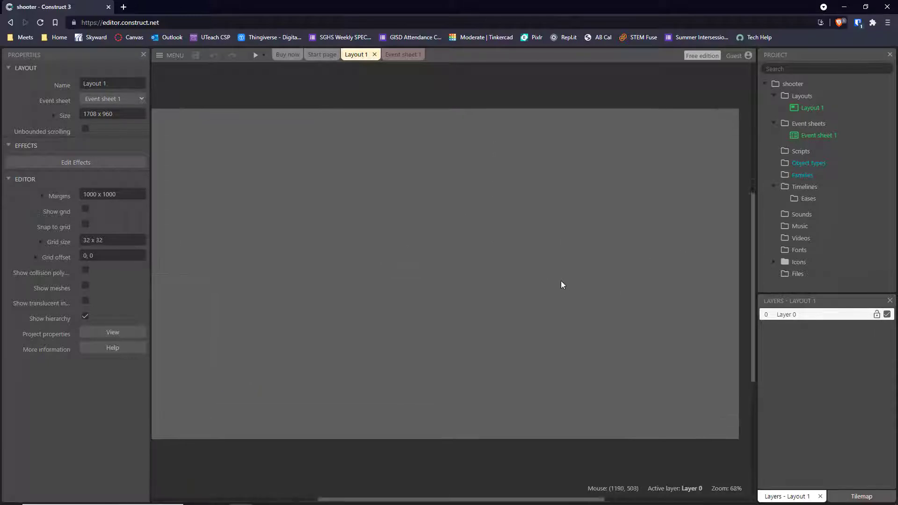
{"action": "scroll", "coordinate": [564, 282], "scroll_direction": "down", "scroll_amount": 3, "text": "ctrl"}
{"action": "scroll", "coordinate": [562, 283], "scroll_direction": "down", "scroll_amount": 1, "text": "ctrl"}
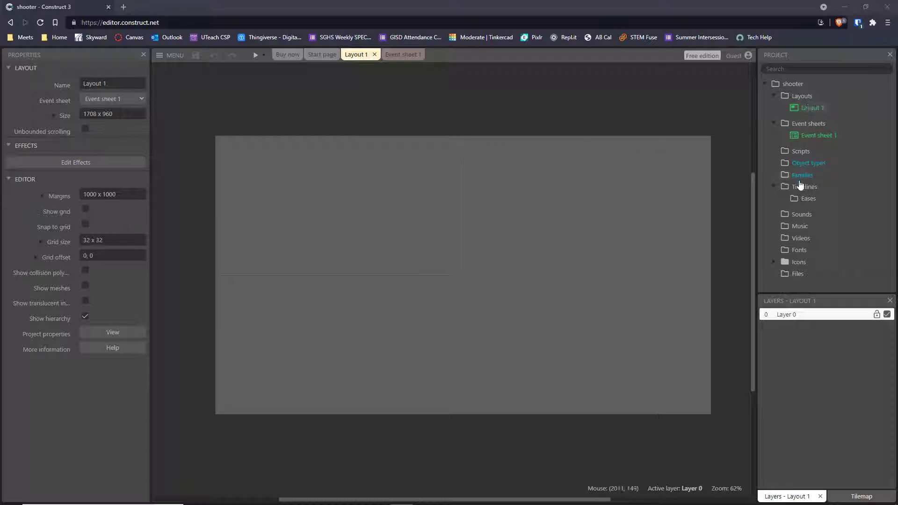
Insert a Tiled Background object named Background and place it near the middle of the layout.
{"action": "right_click", "coordinate": [807, 163]}
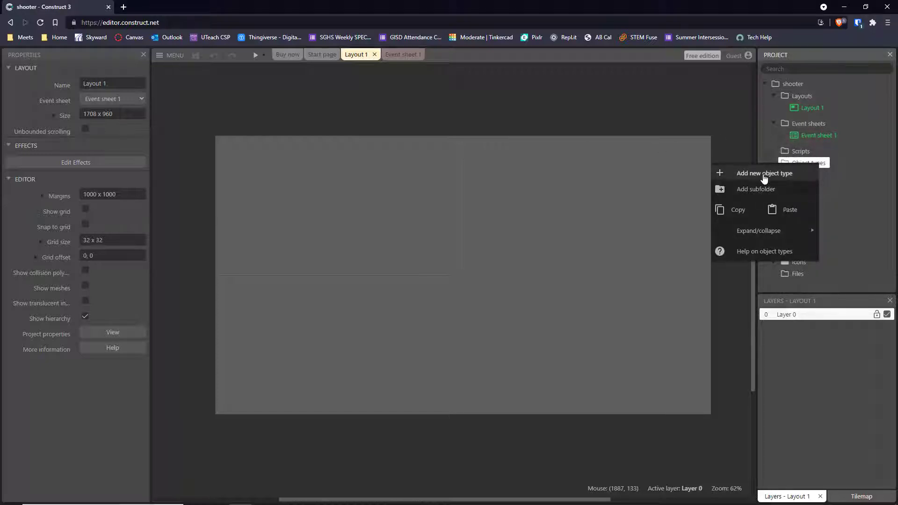
{"action": "left_click", "coordinate": [673, 177]}
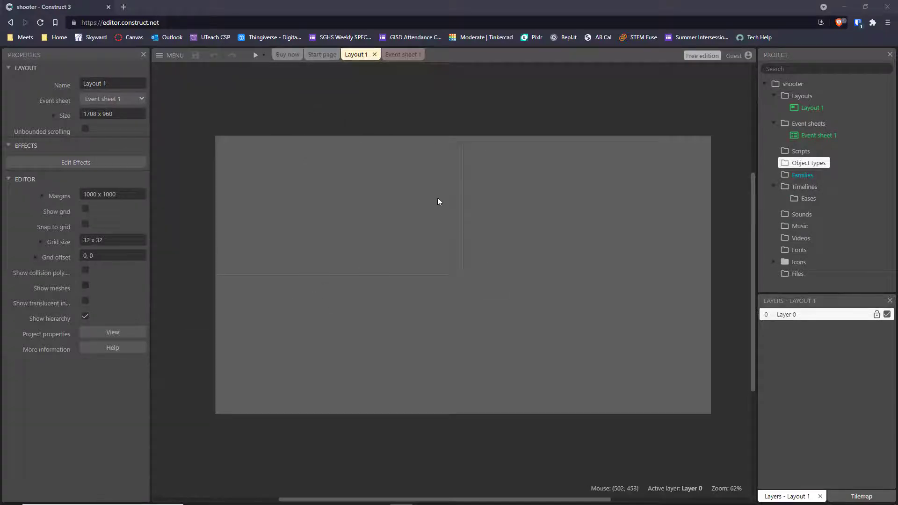
{"action": "double_click", "coordinate": [431, 127]}
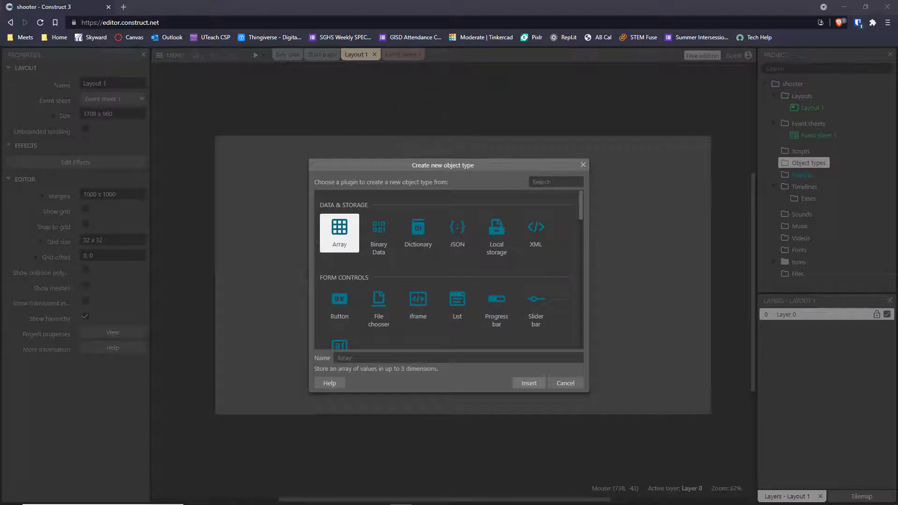
{"action": "scroll", "coordinate": [493, 262], "scroll_direction": "down", "scroll_amount": 1}
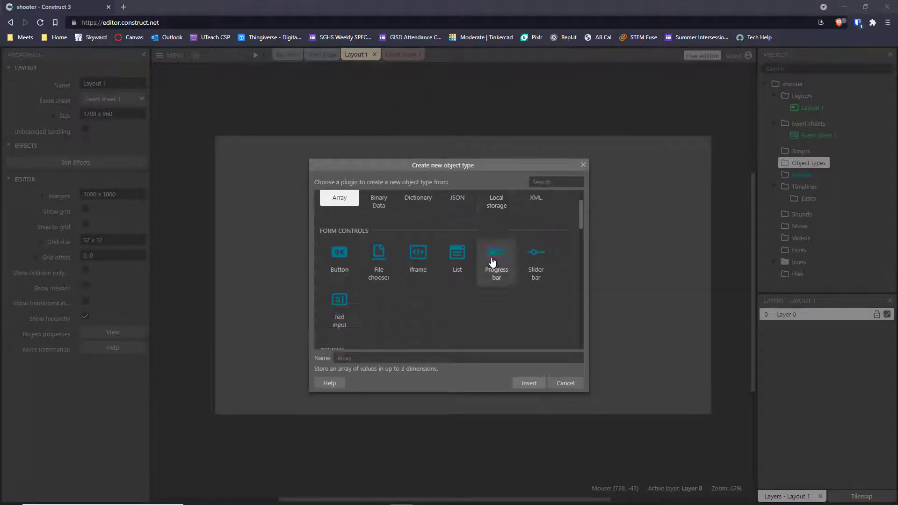
{"action": "scroll", "coordinate": [492, 260], "scroll_direction": "down", "scroll_amount": 4}
{"action": "scroll", "coordinate": [492, 262], "scroll_direction": "up", "scroll_amount": 1}
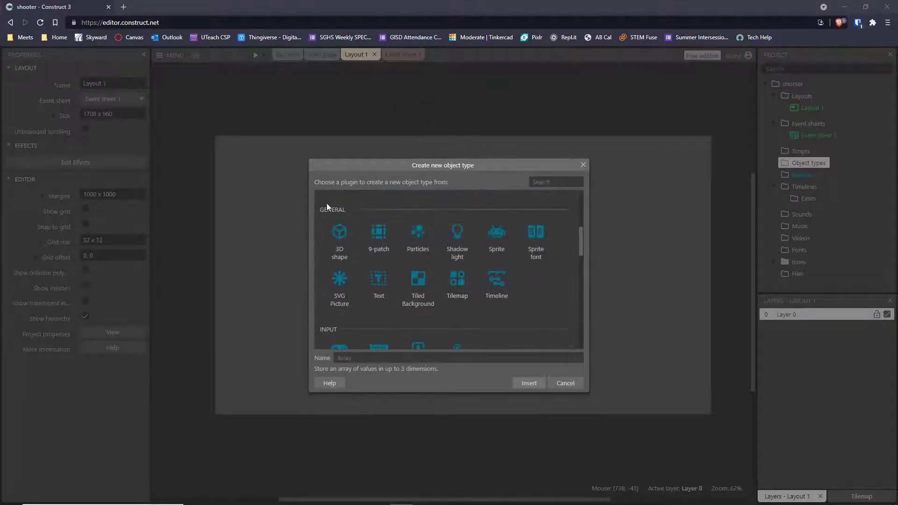
{"action": "left_click", "coordinate": [421, 283]}
{"action": "left_click", "coordinate": [381, 359]}
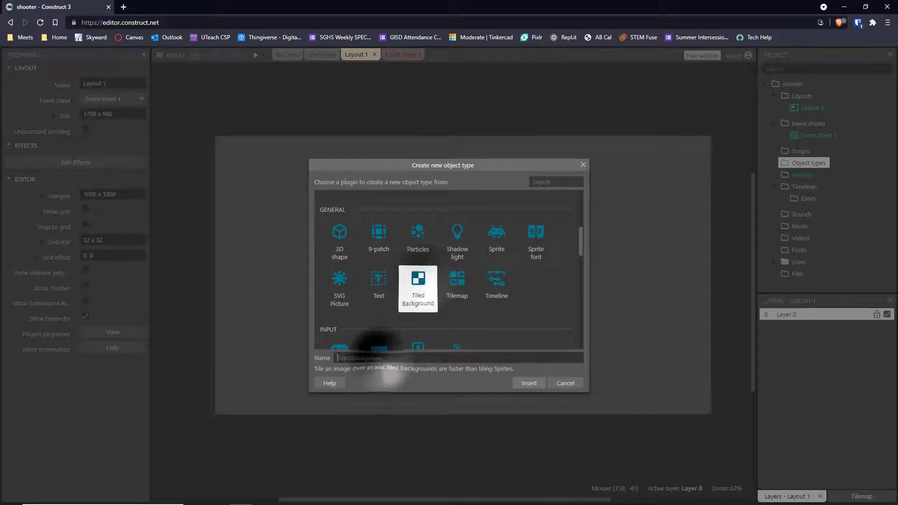
{"action": "type", "text": "Backgr"}
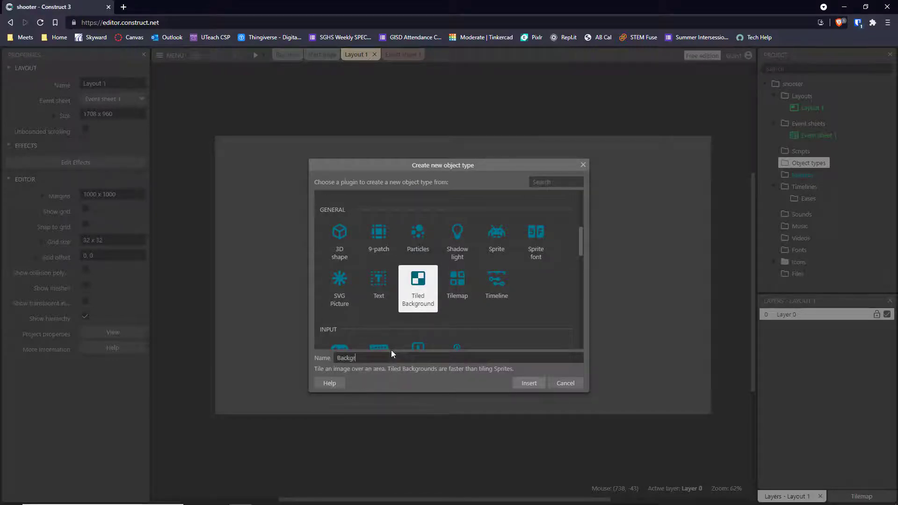
{"action": "type", "text": "ound"}
{"action": "left_click", "coordinate": [529, 384]}
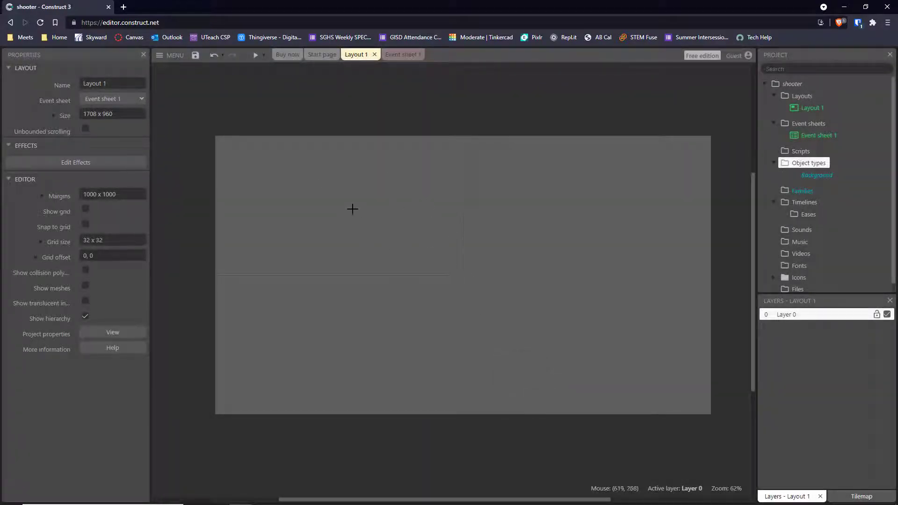
{"action": "left_click", "coordinate": [428, 223]}
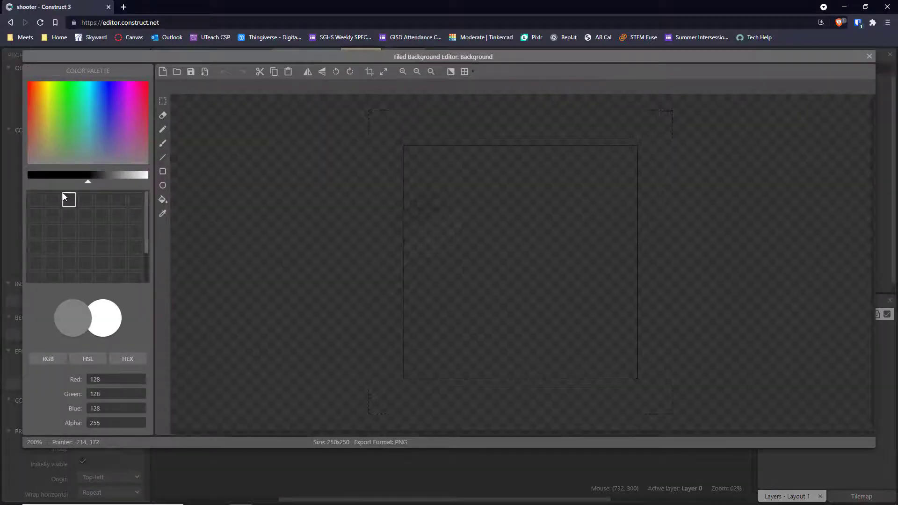
Start loading an image for the tiled background and browse to Game Programming, AlienShooter on the StuShare drive.
{"action": "left_click", "coordinate": [181, 76]}
{"action": "scroll", "coordinate": [35, 290], "scroll_direction": "down", "scroll_amount": 1}
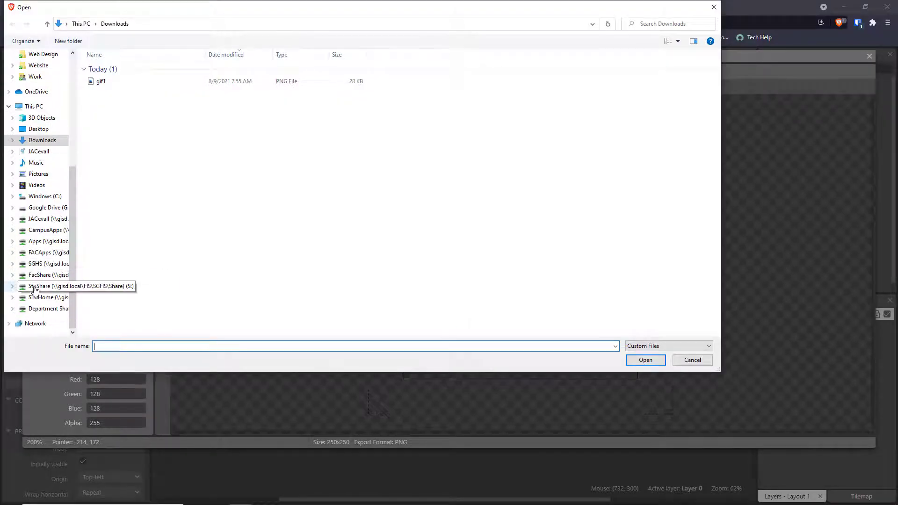
{"action": "left_click", "coordinate": [36, 107]}
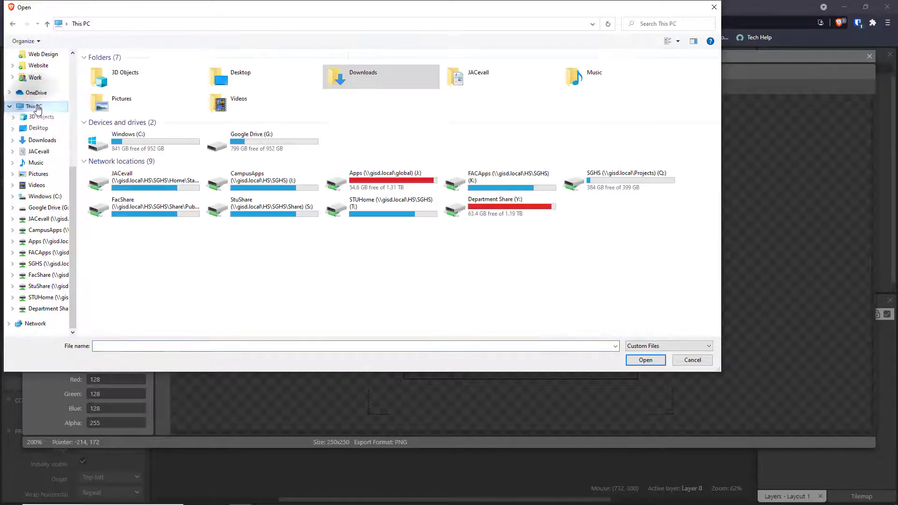
{"action": "left_click", "coordinate": [249, 208]}
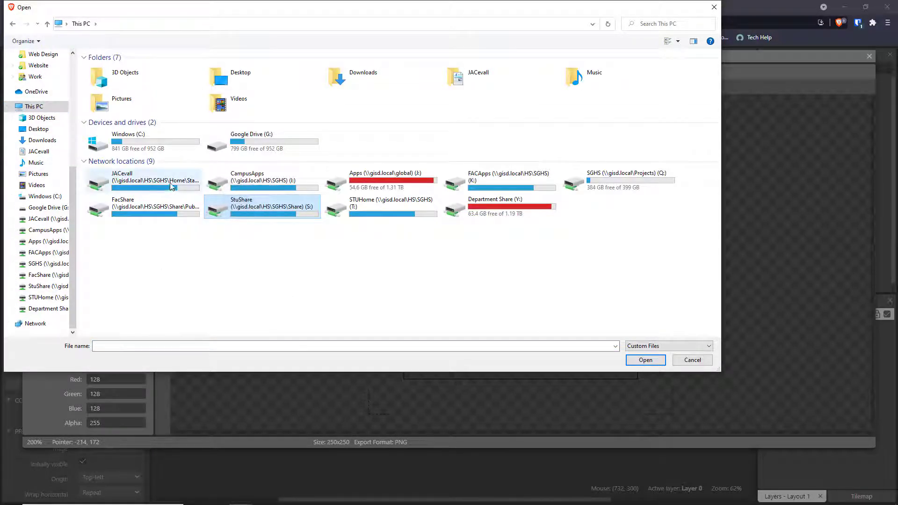
{"action": "double_click", "coordinate": [257, 208]}
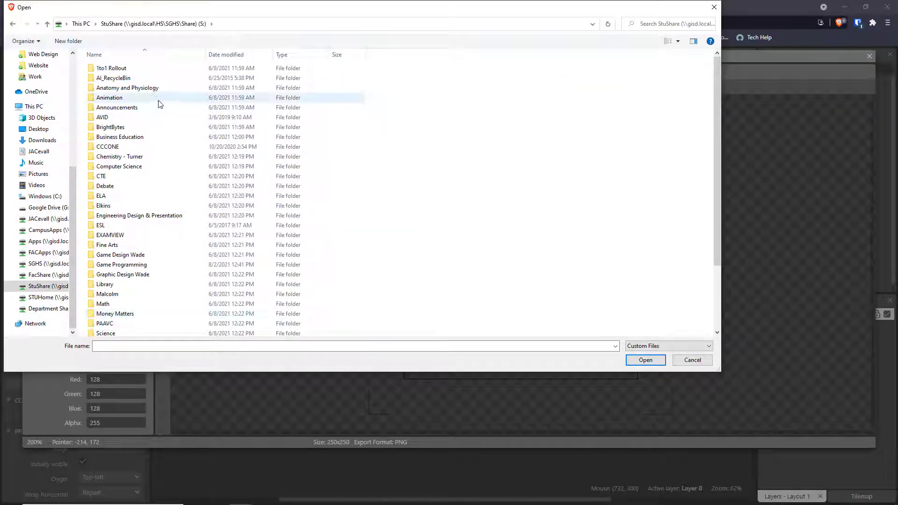
{"action": "left_click", "coordinate": [123, 265]}
{"action": "double_click", "coordinate": [123, 265]}
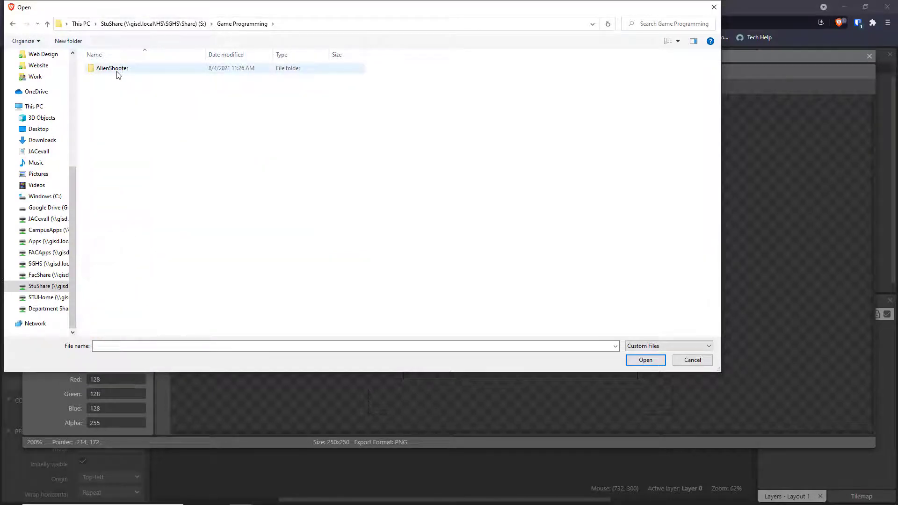
{"action": "double_click", "coordinate": [119, 76]}
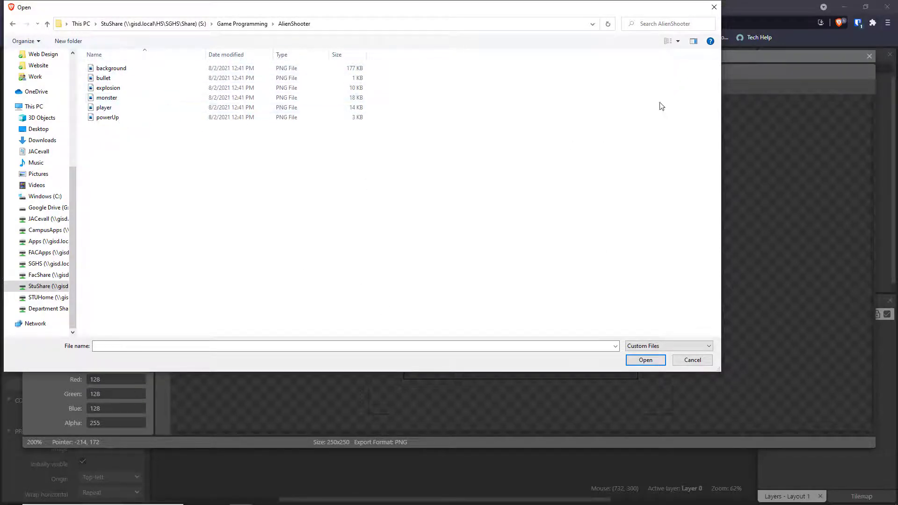
Show the files as large icons, load the background image as the tile and close the image editor.
{"action": "left_click", "coordinate": [678, 41]}
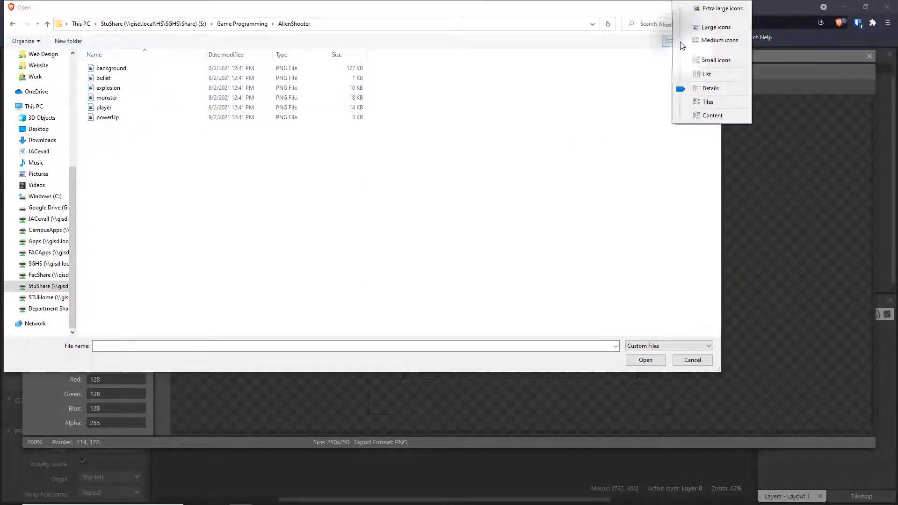
{"action": "left_click", "coordinate": [667, 50]}
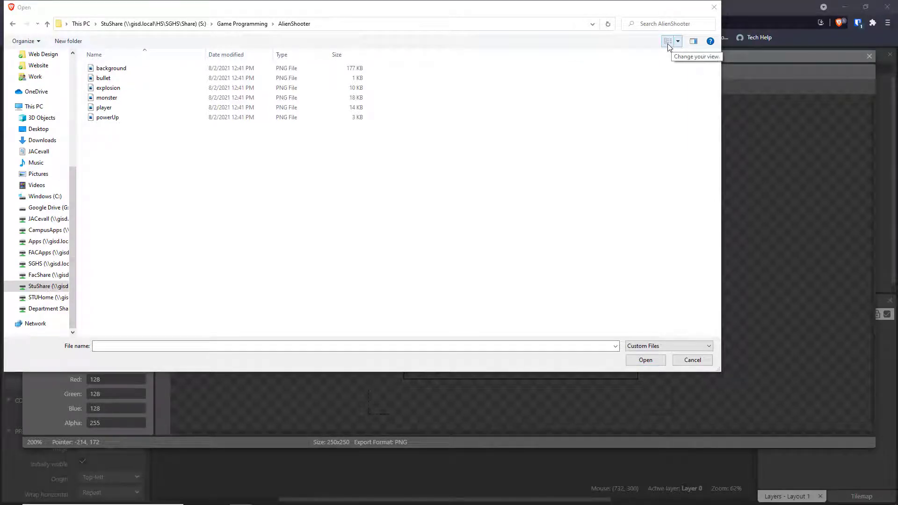
{"action": "left_click", "coordinate": [679, 42]}
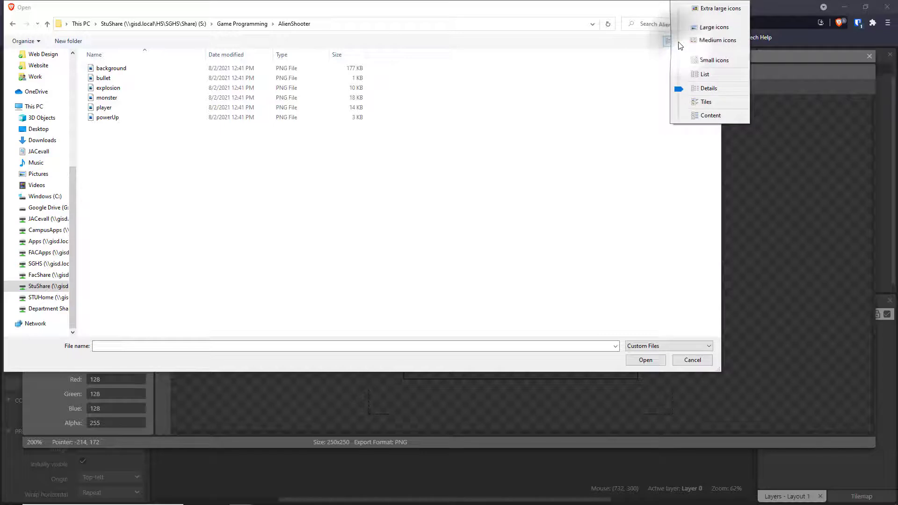
{"action": "left_click", "coordinate": [710, 28]}
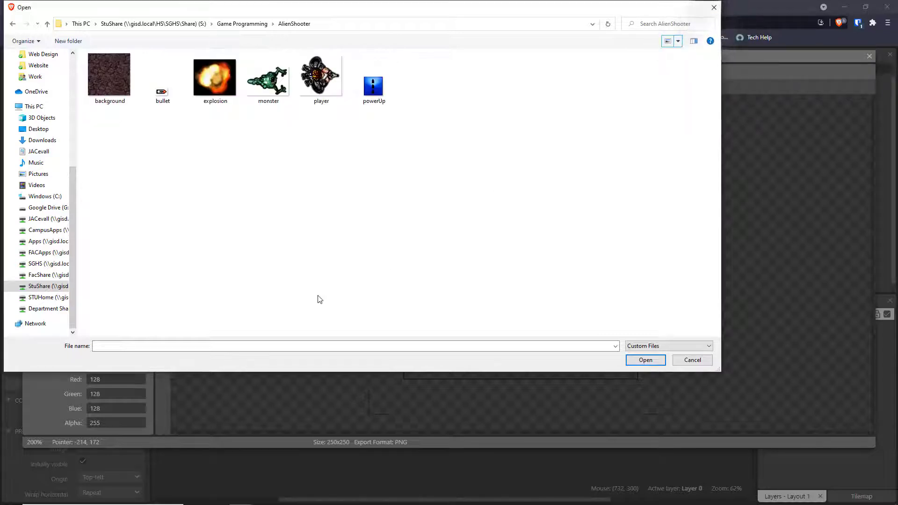
{"action": "left_click", "coordinate": [109, 75]}
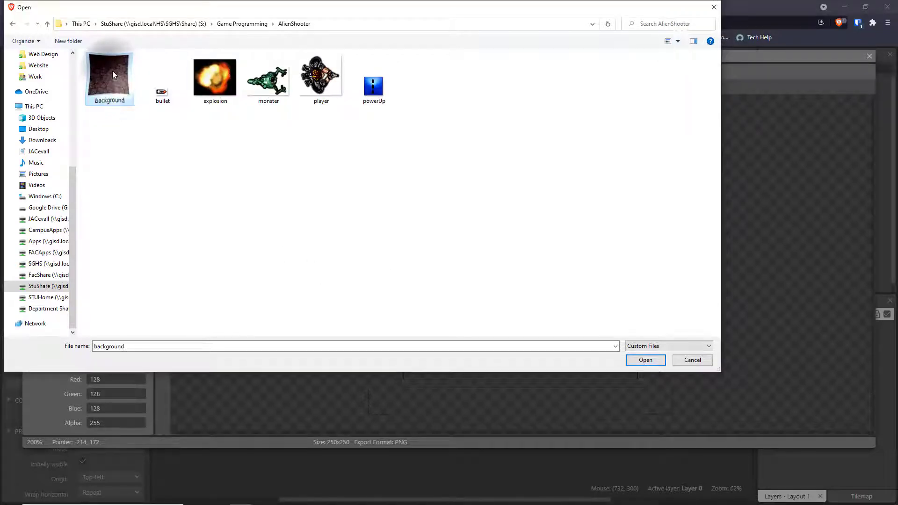
{"action": "left_click", "coordinate": [645, 360]}
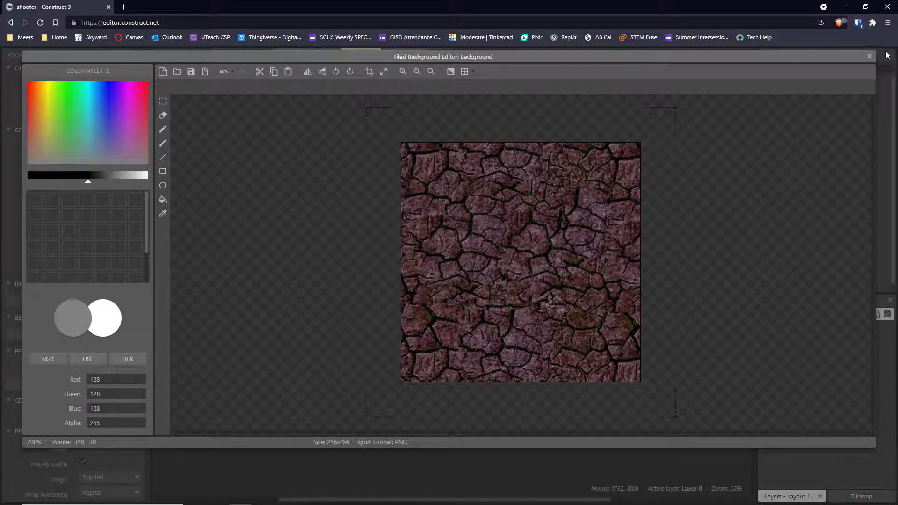
{"action": "left_click", "coordinate": [869, 56]}
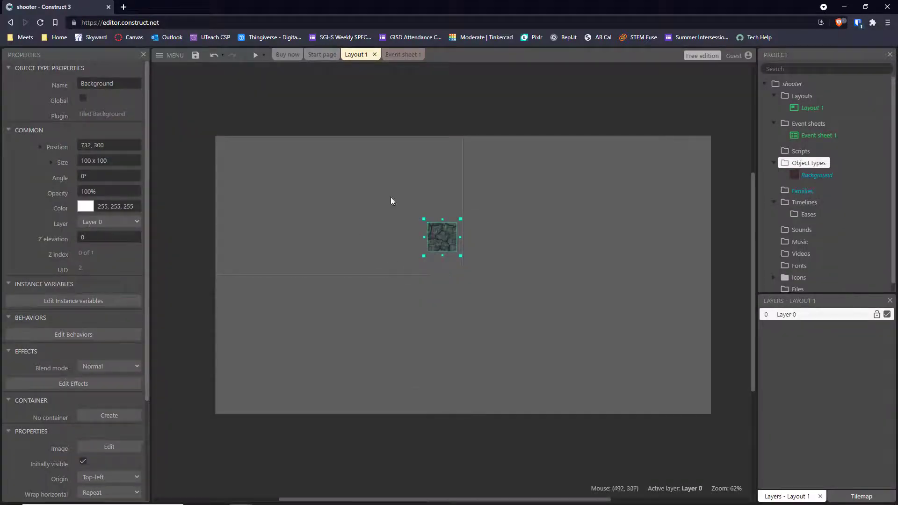
Enlarge the tiled background to about 572 x 538 and move it to about 75, 42 in the layout.
{"action": "left_click_drag", "start_coordinate": [462, 257], "coordinate": [588, 366]}
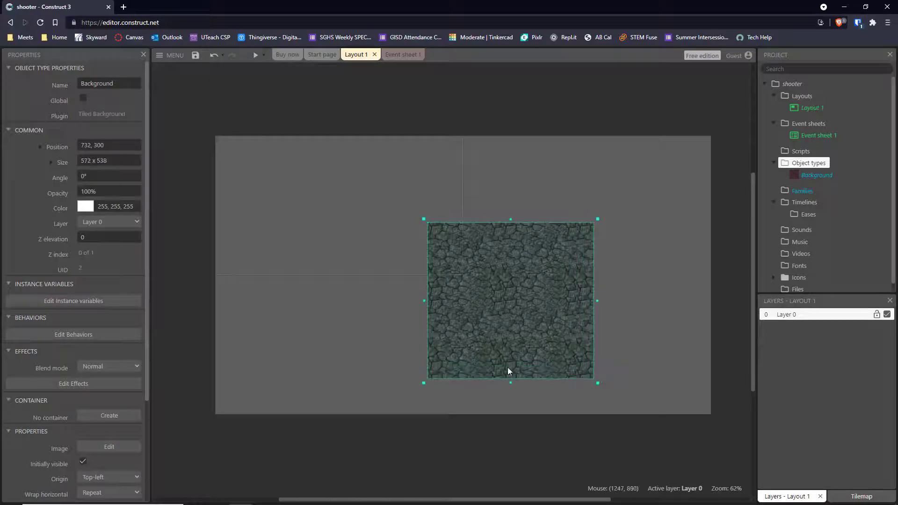
{"action": "left_click_drag", "start_coordinate": [487, 283], "coordinate": [310, 218]}
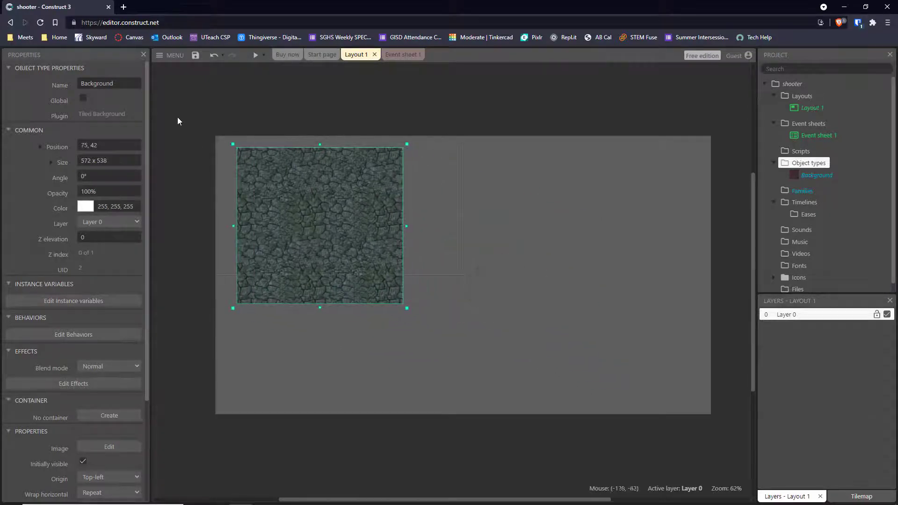
Align the tiled background so that it covers the viewport.
{"action": "right_click", "coordinate": [273, 177]}
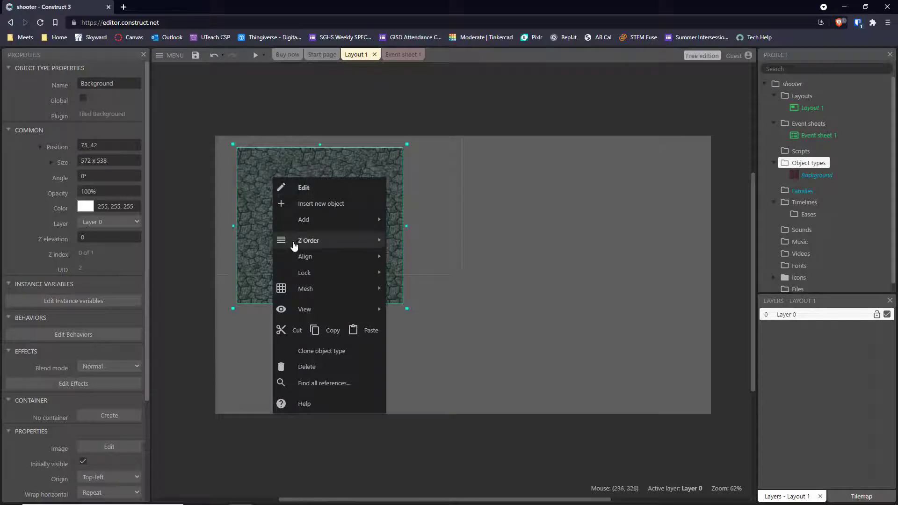
{"action": "mouse_move", "coordinate": [306, 258]}
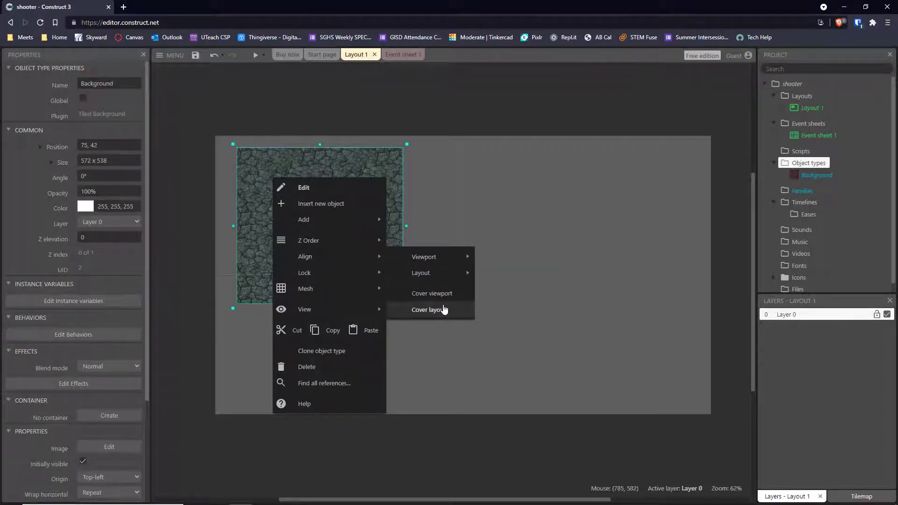
{"action": "left_click", "coordinate": [444, 309]}
Align the tiled background so that it covers the whole layout.
{"action": "right_click", "coordinate": [333, 170]}
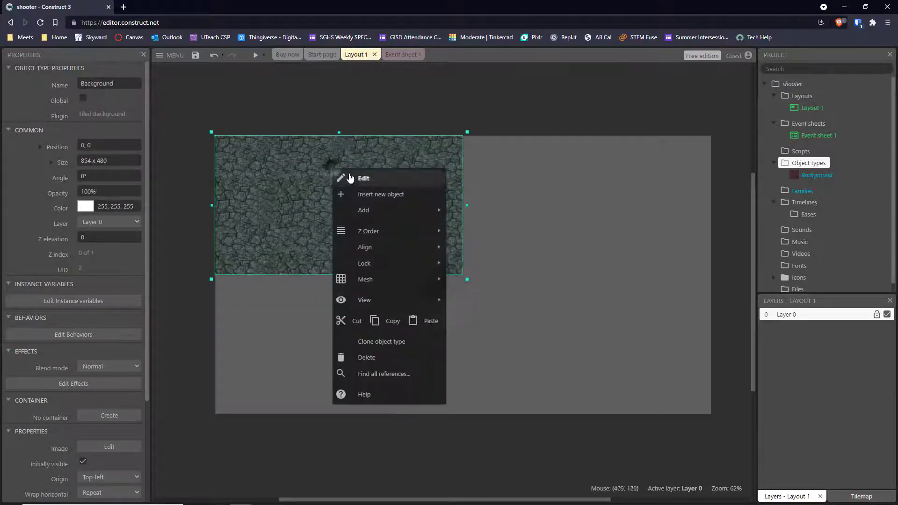
{"action": "mouse_move", "coordinate": [370, 247]}
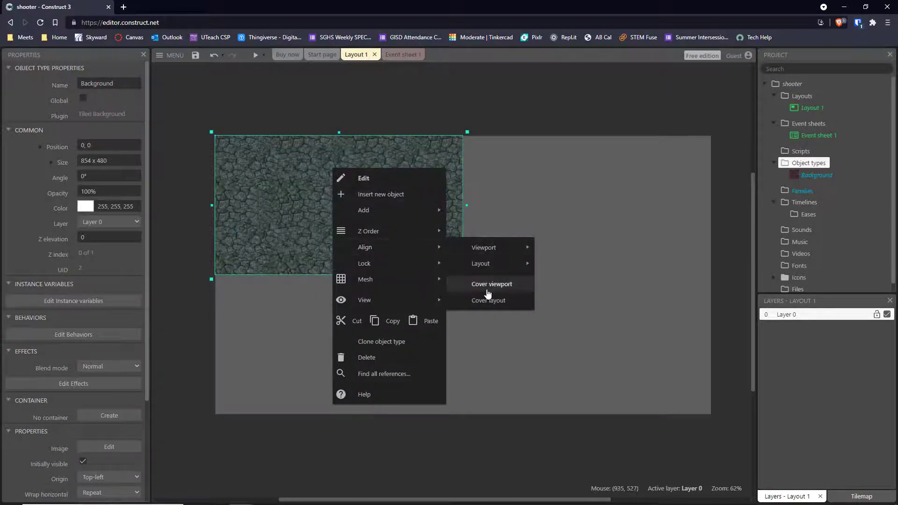
{"action": "left_click", "coordinate": [496, 307]}
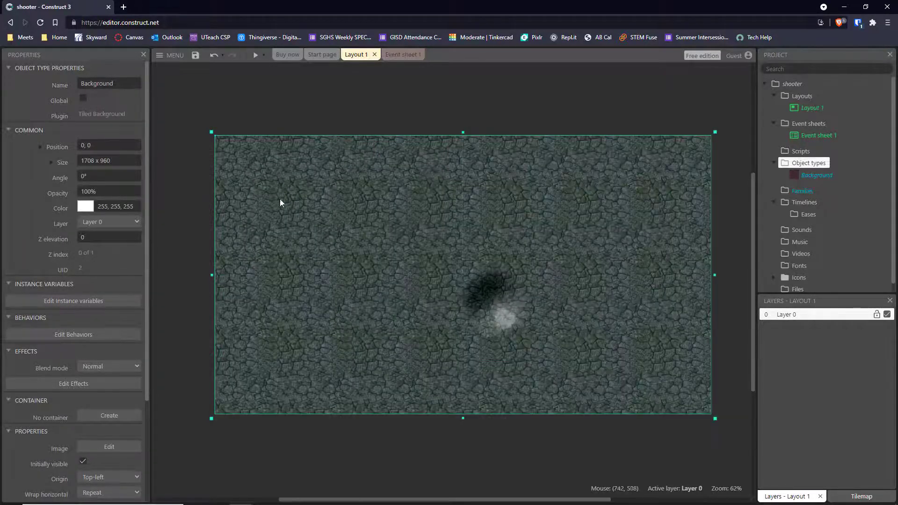
Lock the background in the layout and test that it can no longer be moved.
{"action": "right_click", "coordinate": [361, 192]}
{"action": "mouse_move", "coordinate": [412, 288]}
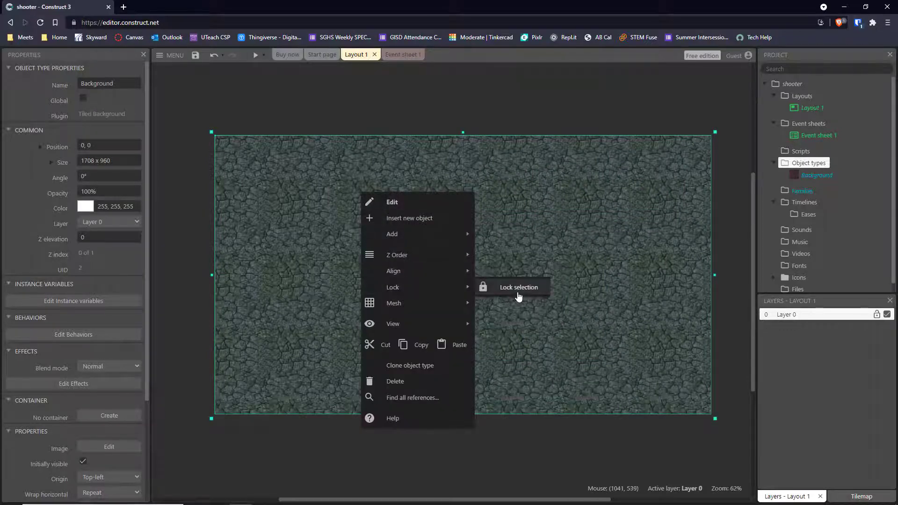
{"action": "left_click", "coordinate": [518, 293]}
{"action": "left_click_drag", "start_coordinate": [401, 204], "coordinate": [315, 275]}
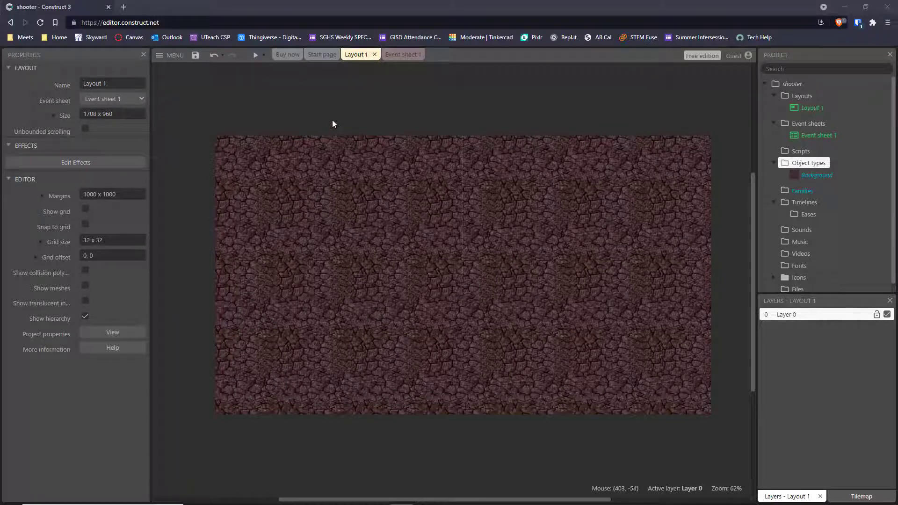
Insert a Sprite object named Player and place it at about 490, 307 in the layout.
{"action": "double_click", "coordinate": [324, 162]}
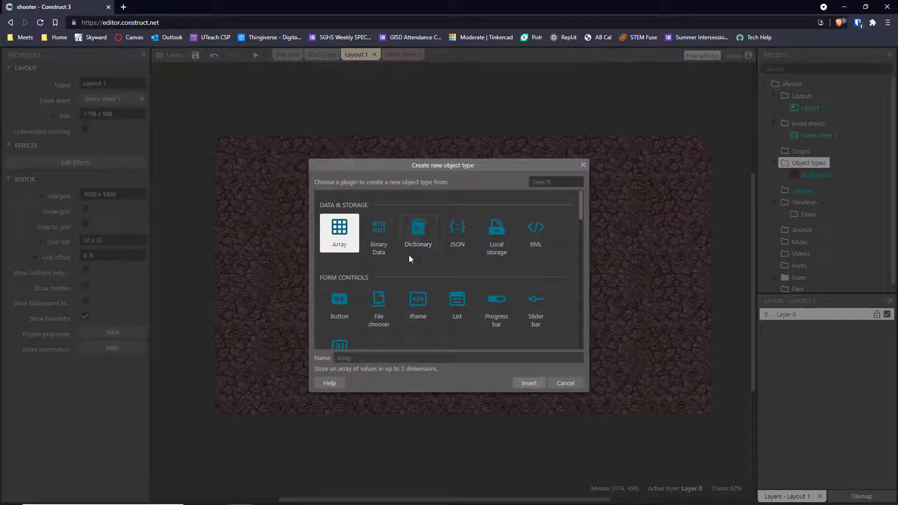
{"action": "scroll", "coordinate": [409, 255], "scroll_direction": "down", "scroll_amount": 5}
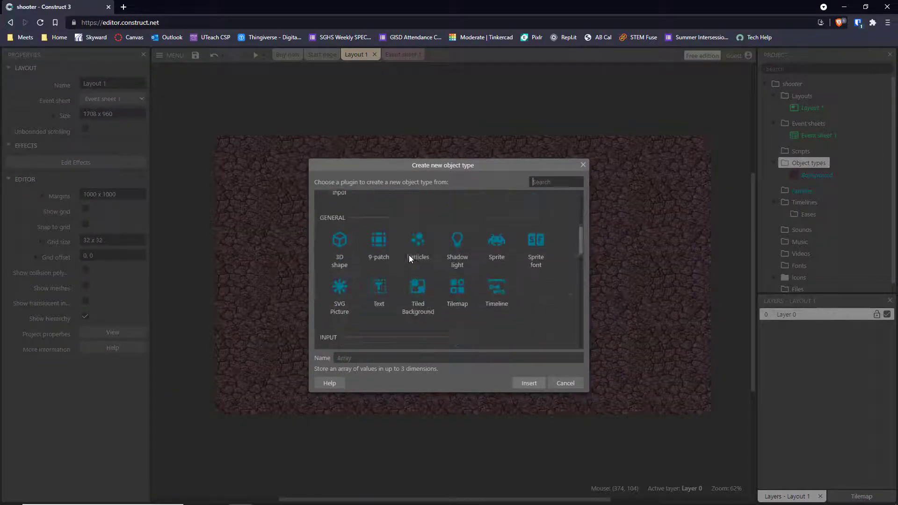
{"action": "left_click", "coordinate": [497, 244]}
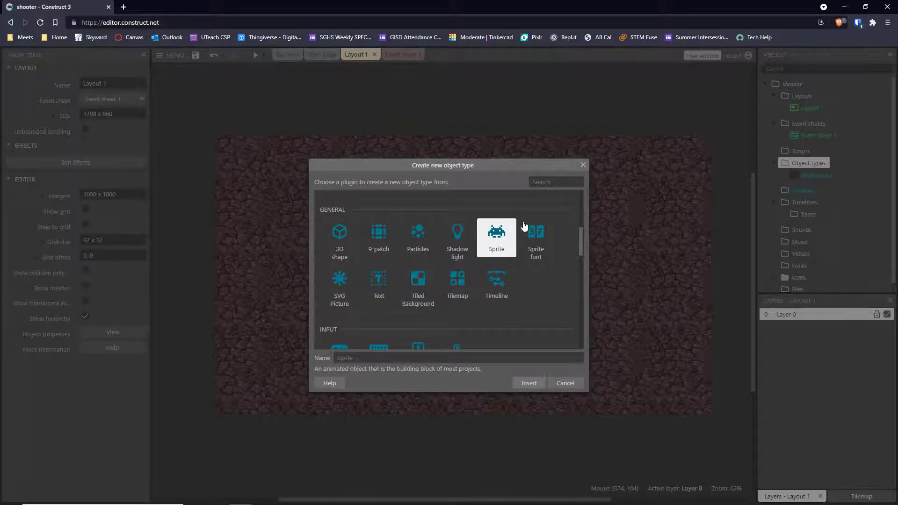
{"action": "left_click", "coordinate": [341, 358]}
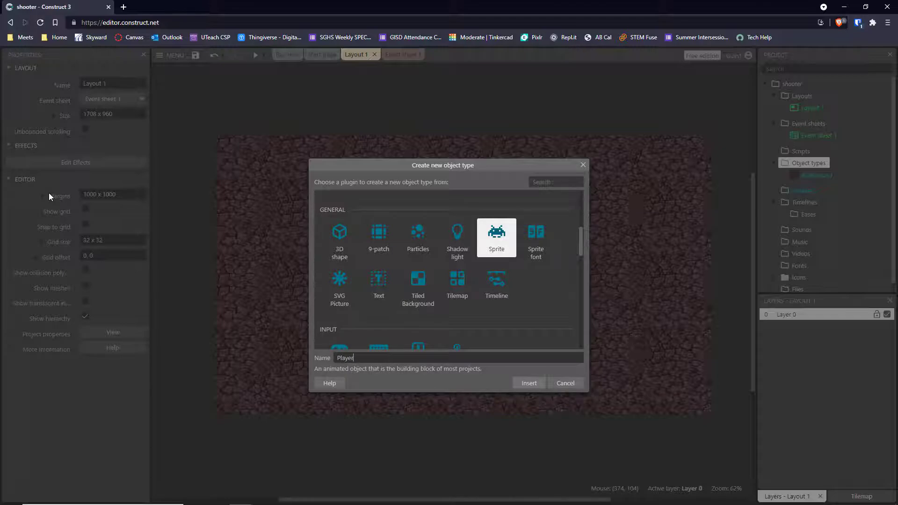
{"action": "left_click", "coordinate": [522, 388]}
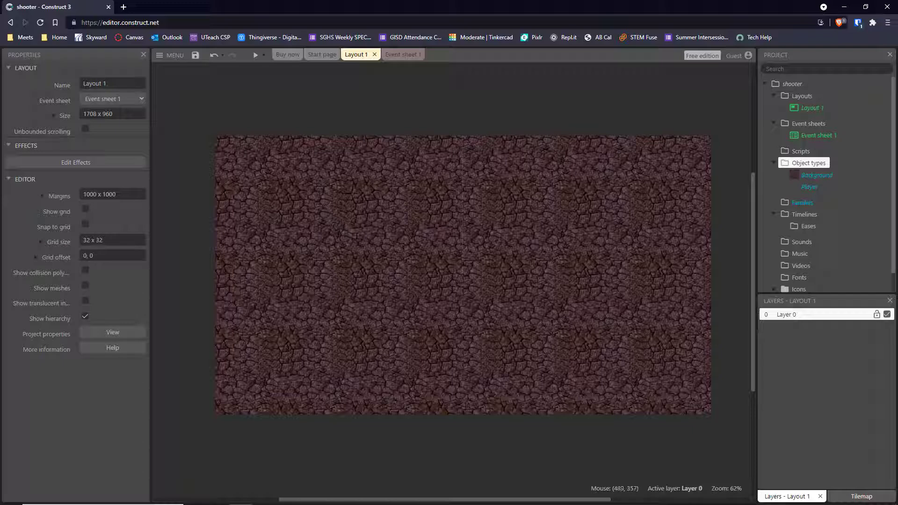
{"action": "left_click", "coordinate": [358, 225]}
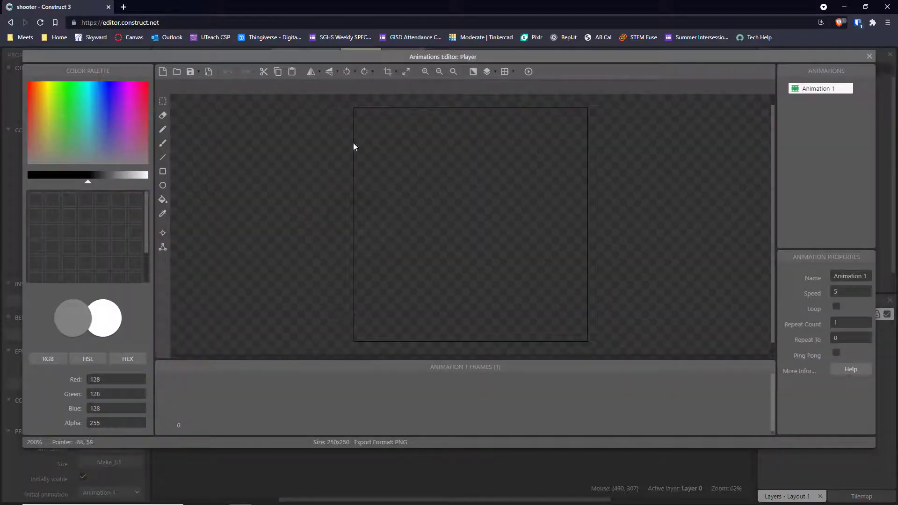
Load the player image from the AlienShooter folder into the sprite's first animation frame and close the animations editor.
{"action": "left_click", "coordinate": [177, 76]}
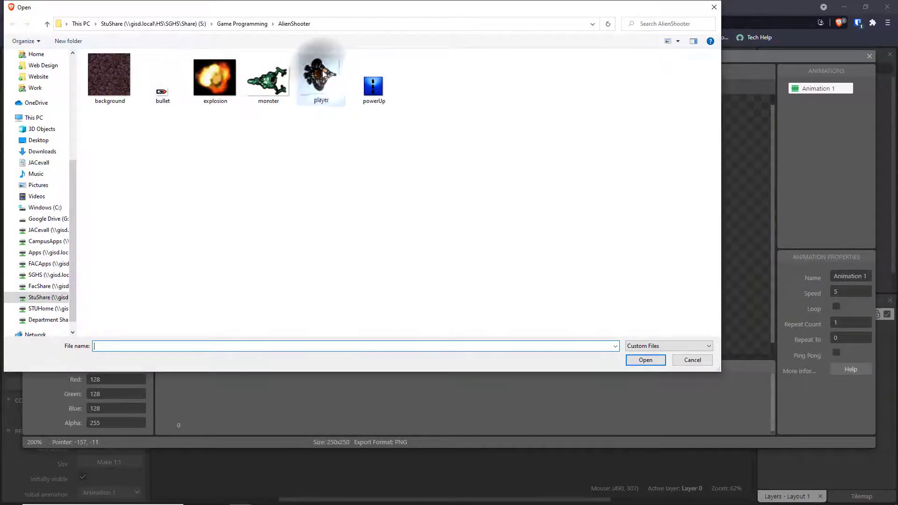
{"action": "double_click", "coordinate": [323, 74]}
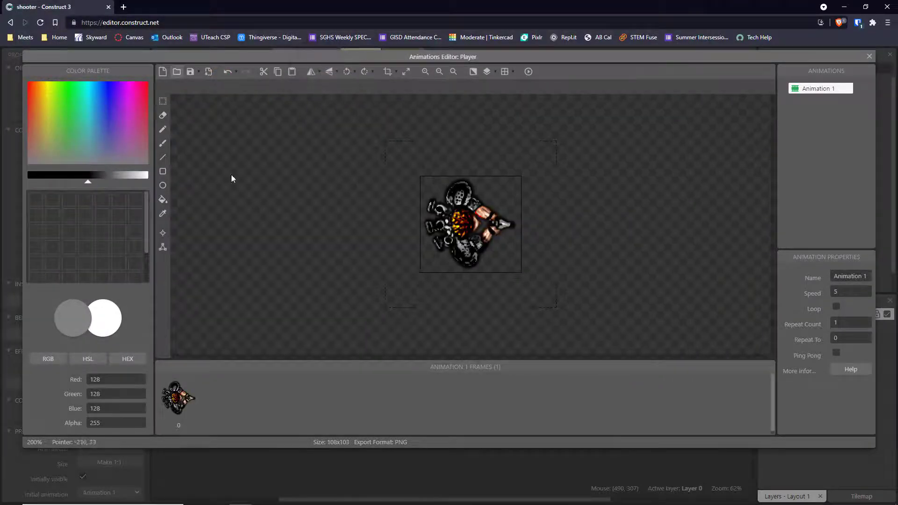
{"action": "left_click", "coordinate": [870, 56]}
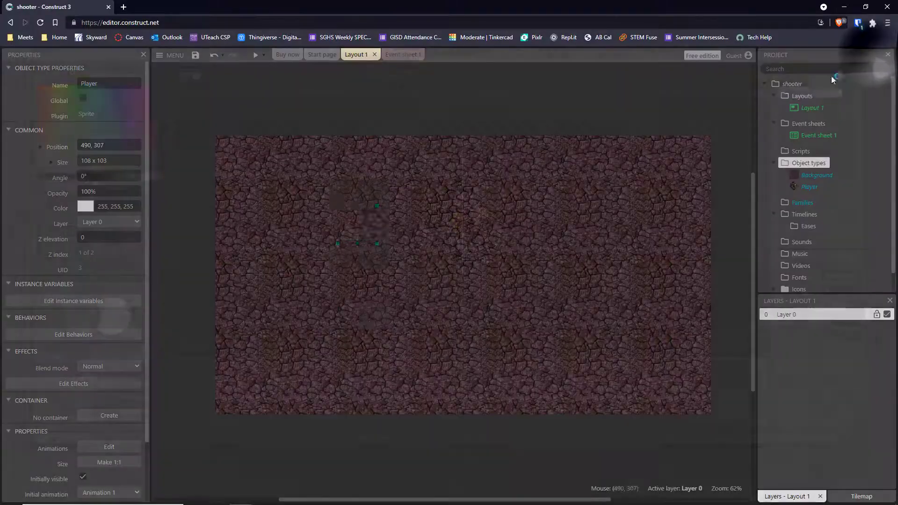
Compare the properties shown for the Player sprite with those shown for the layout when each is selected.
{"action": "left_click", "coordinate": [300, 270]}
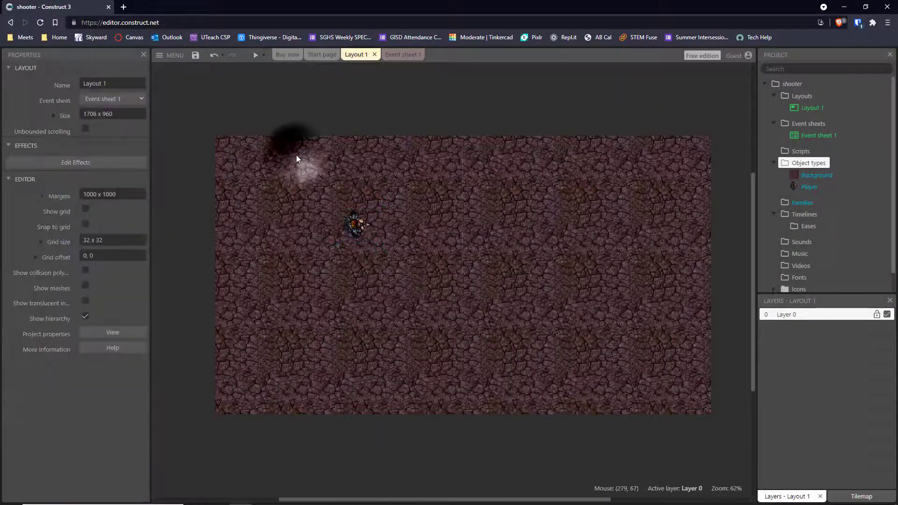
{"action": "left_click", "coordinate": [810, 186]}
{"action": "left_click", "coordinate": [352, 227]}
{"action": "left_click", "coordinate": [368, 294]}
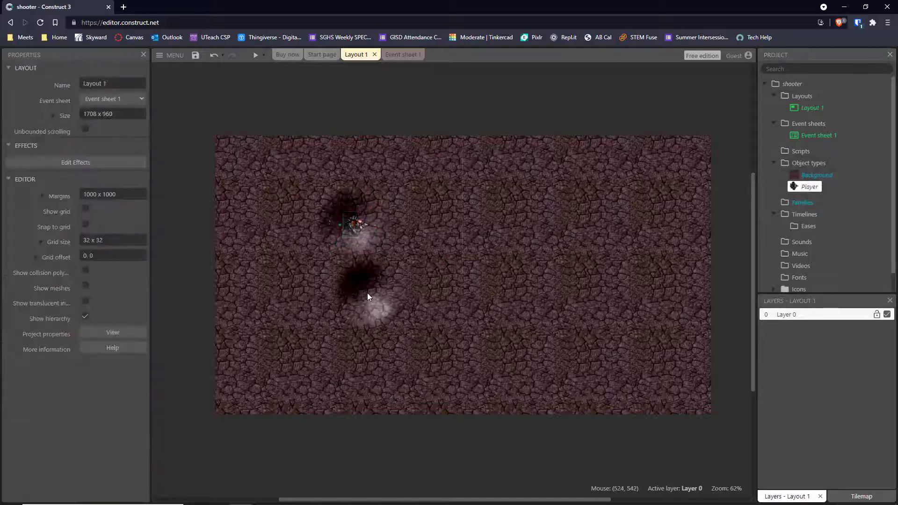
{"action": "left_click", "coordinate": [357, 227]}
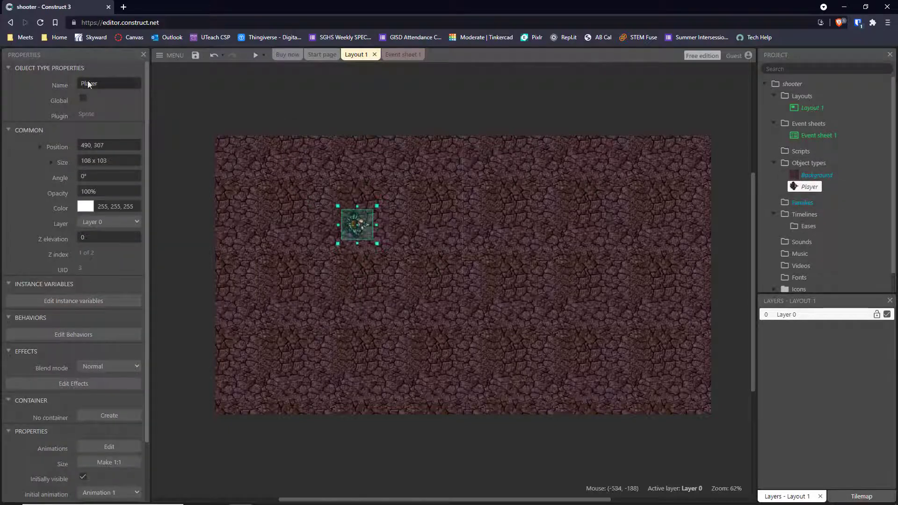
{"action": "left_click", "coordinate": [111, 89]}
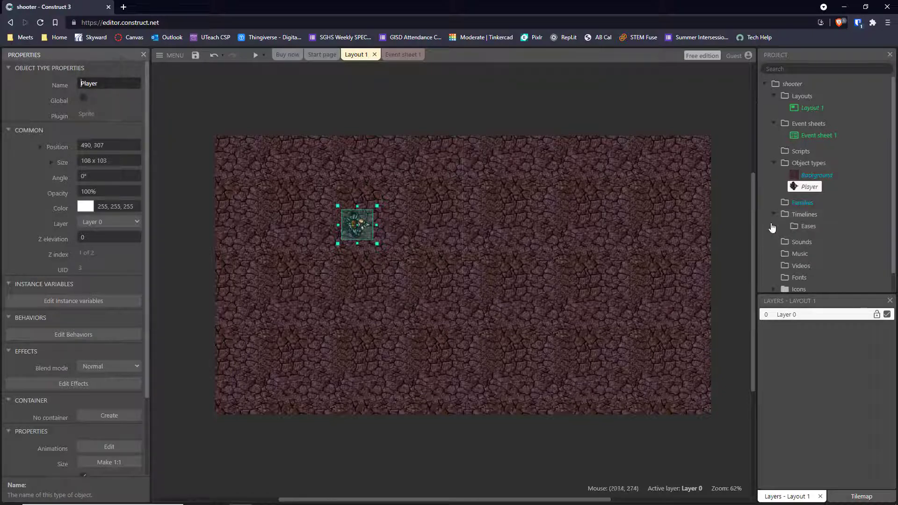
{"action": "left_click", "coordinate": [613, 282]}
{"action": "left_click", "coordinate": [813, 189]}
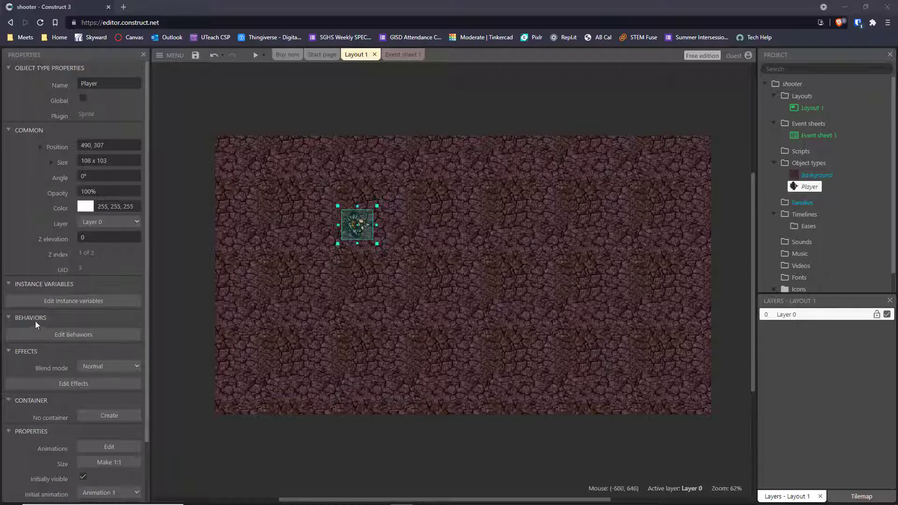
{"action": "left_click", "coordinate": [332, 249]}
{"action": "left_click", "coordinate": [329, 247]}
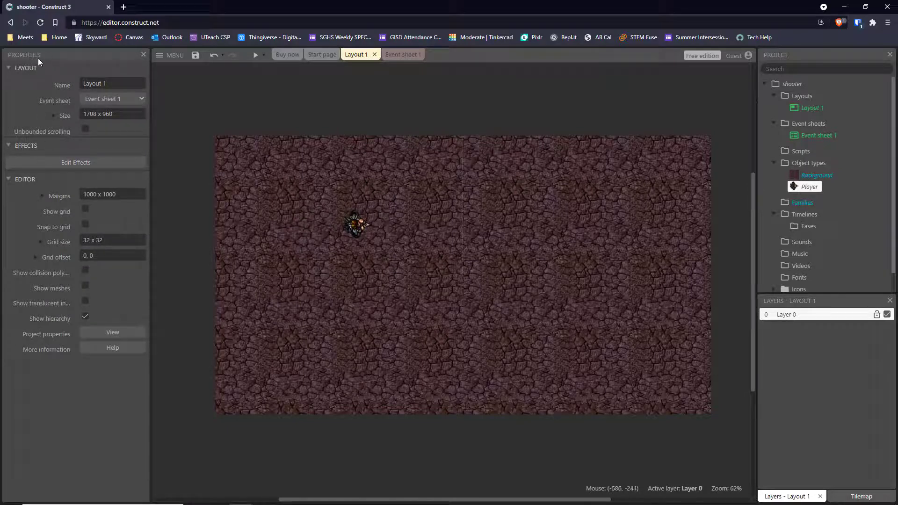
Add the 8 Direction movement behavior to the Player sprite and close its behaviors list.
{"action": "left_click", "coordinate": [353, 225]}
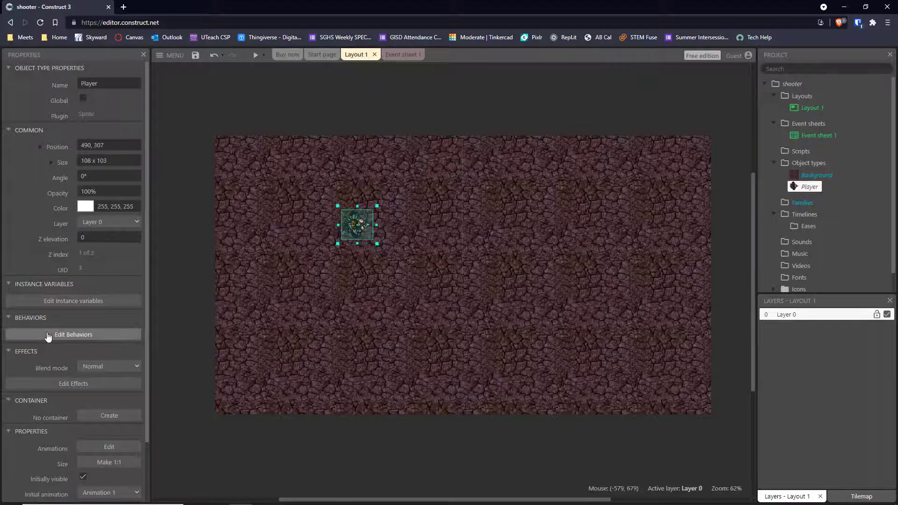
{"action": "left_click", "coordinate": [39, 340]}
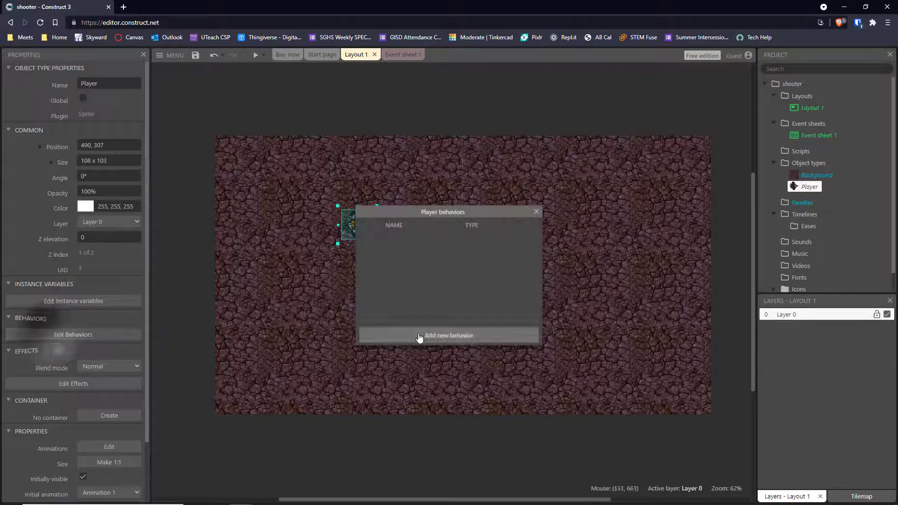
{"action": "left_click", "coordinate": [444, 341]}
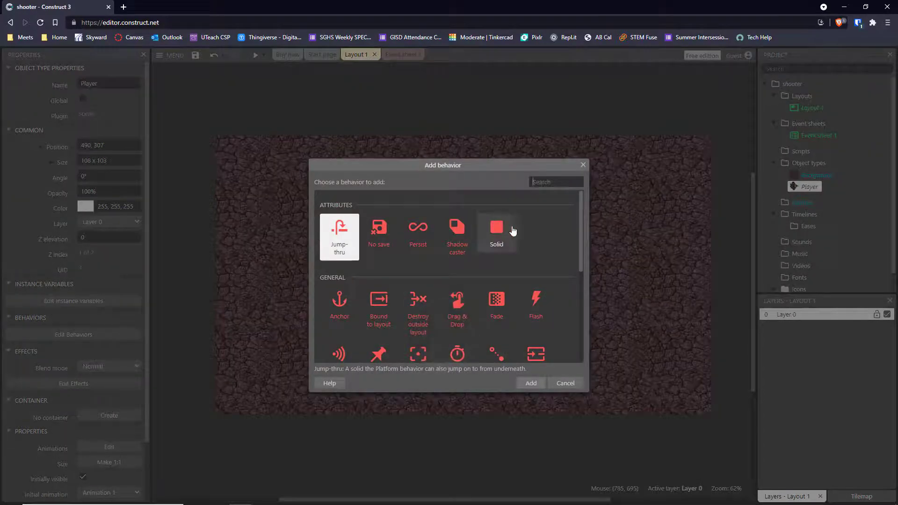
{"action": "scroll", "coordinate": [517, 228], "scroll_direction": "down", "scroll_amount": 6}
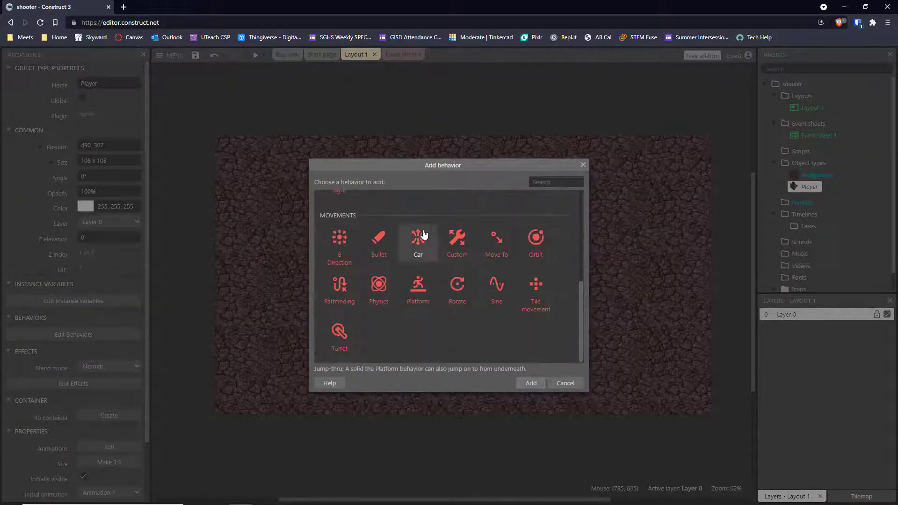
{"action": "left_click", "coordinate": [341, 241]}
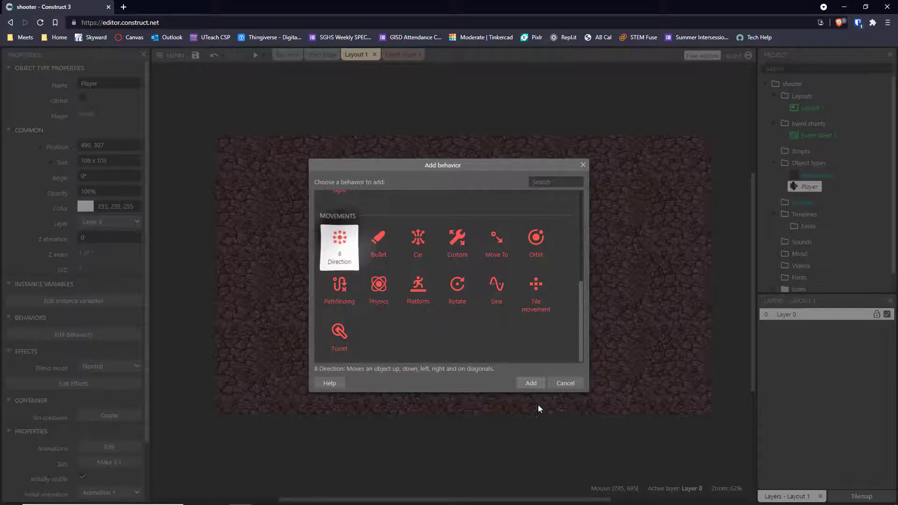
{"action": "left_click", "coordinate": [531, 384]}
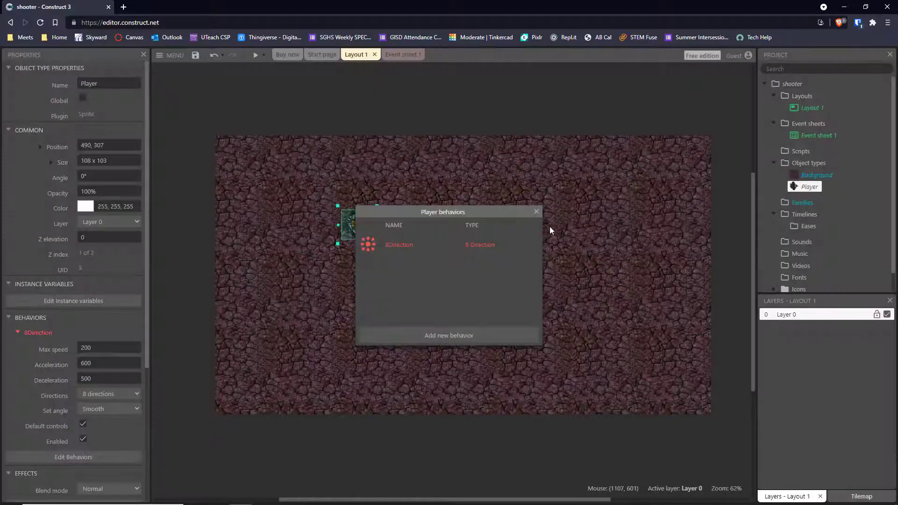
{"action": "left_click", "coordinate": [538, 213]}
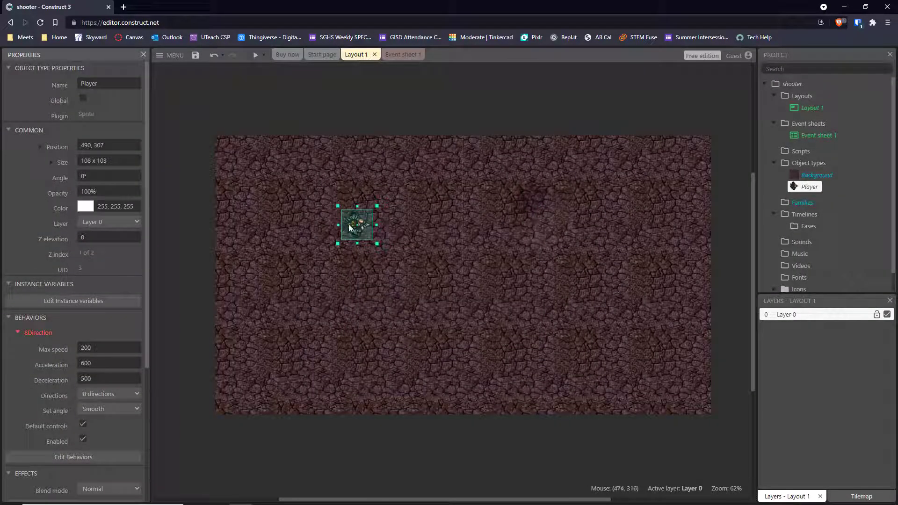
Preview the game, test moving the player in all directions, and close the preview.
{"action": "left_click", "coordinate": [255, 56]}
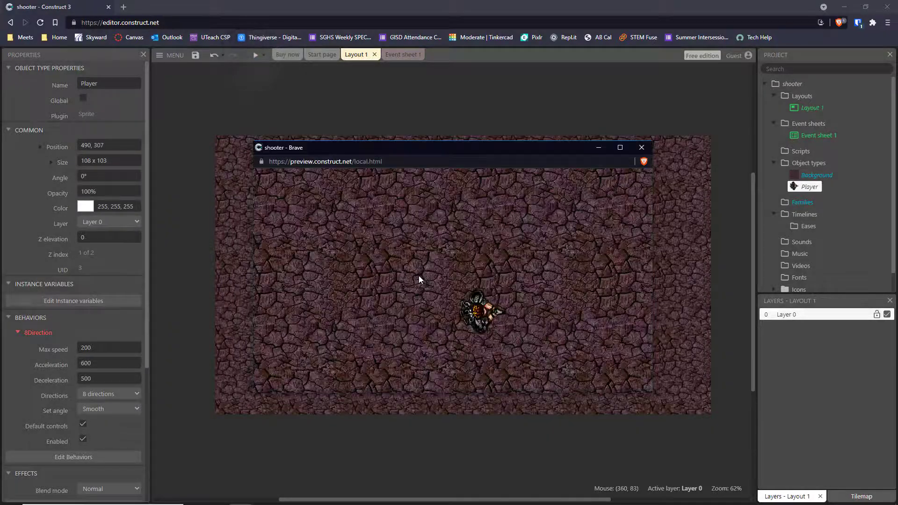
{"action": "key", "text": "Right"}
{"action": "key", "text": "Up"}
{"action": "key", "text": "Left"}
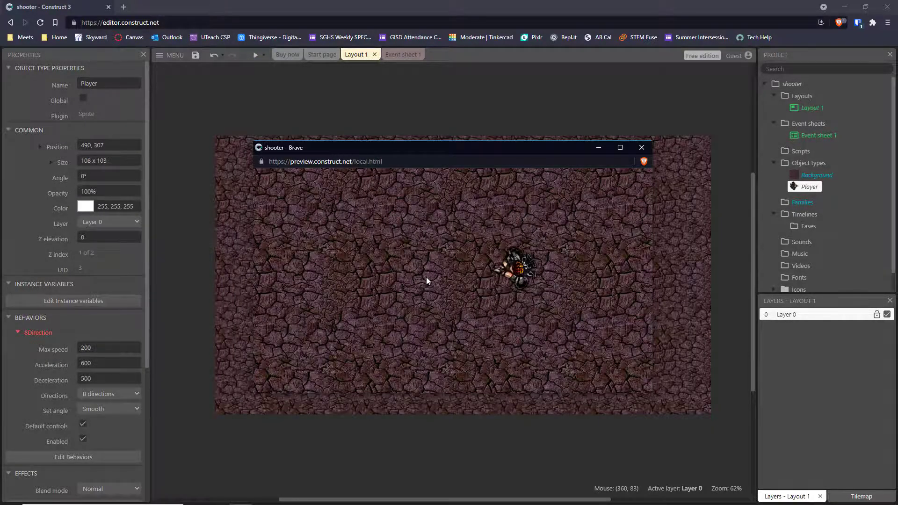
{"action": "key", "text": "Down"}
{"action": "key", "text": "Left"}
{"action": "key", "text": "Right"}
{"action": "key", "text": "Left"}
{"action": "key", "text": "Up"}
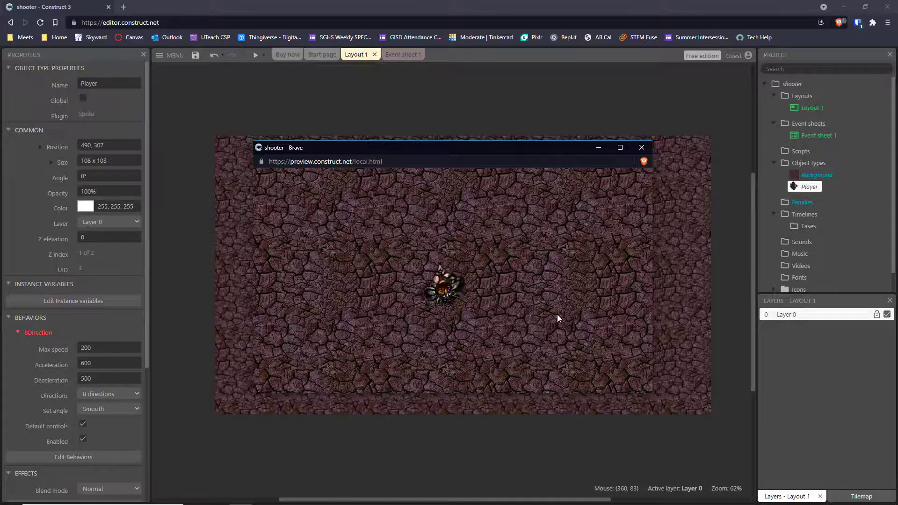
{"action": "key", "text": "Right"}
{"action": "key", "text": "Left"}
{"action": "key", "text": "Up"}
{"action": "key", "text": "Right"}
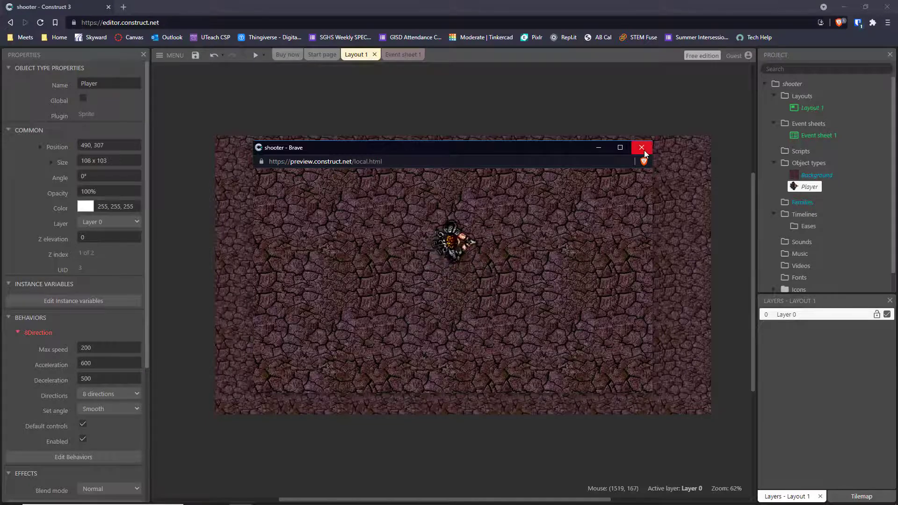
{"action": "left_click", "coordinate": [645, 153]}
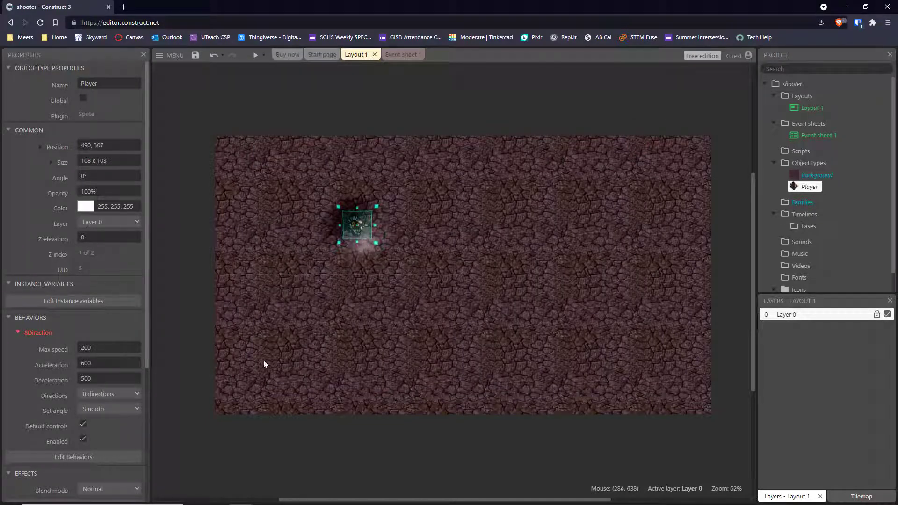
Set the Player's 8Direction max speed to 300, acceleration to 1000 and deceleration to 1000.
{"action": "left_click", "coordinate": [50, 350]}
{"action": "type", "text": "3"}
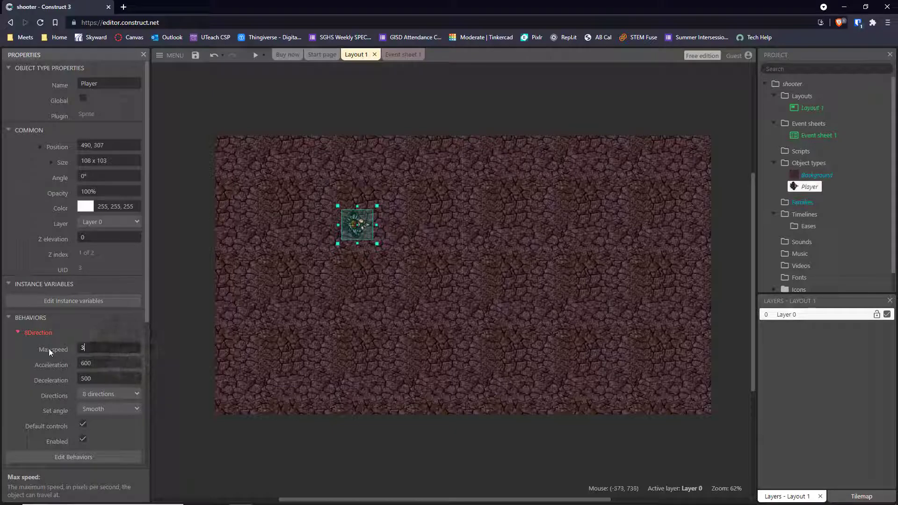
{"action": "type", "text": "00"}
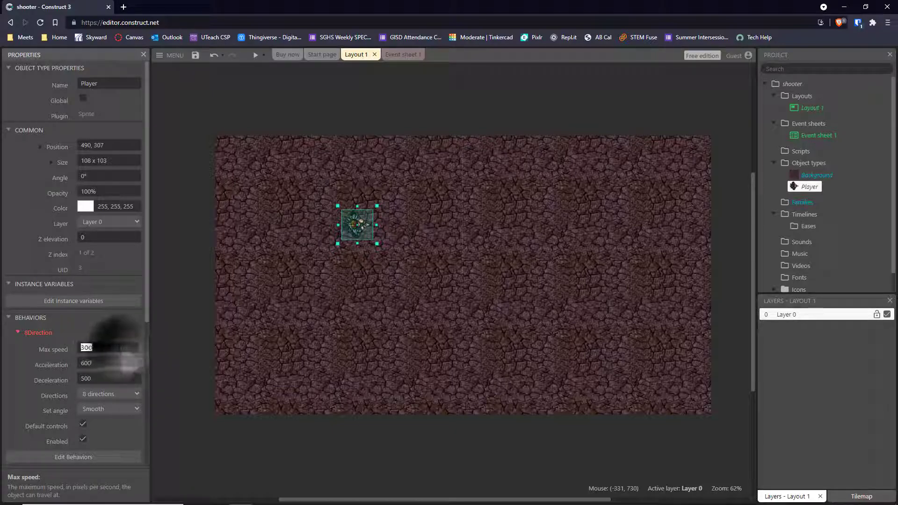
{"action": "left_click", "coordinate": [49, 360]}
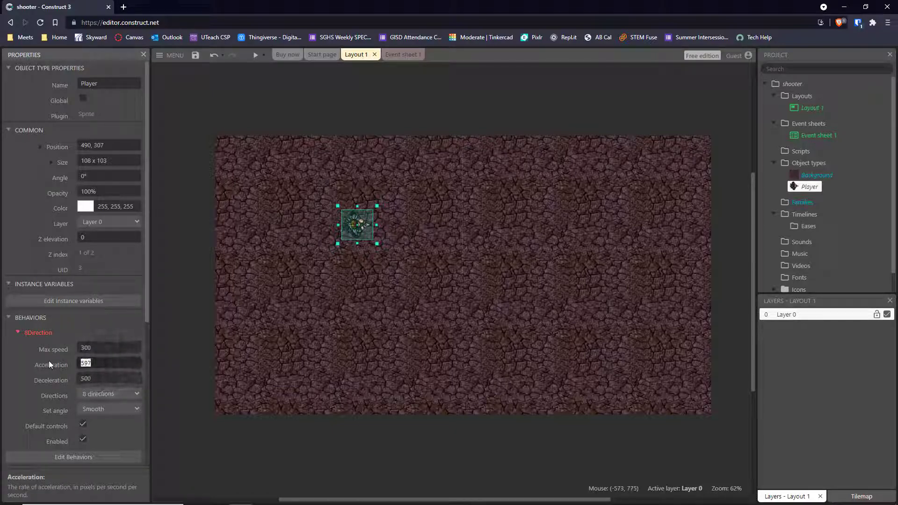
{"action": "left_click", "coordinate": [108, 383]}
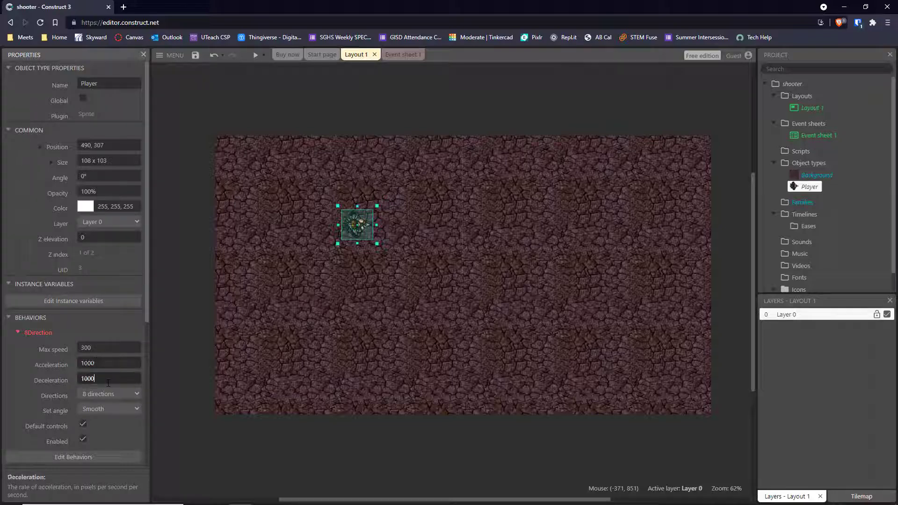
{"action": "left_click", "coordinate": [257, 249]}
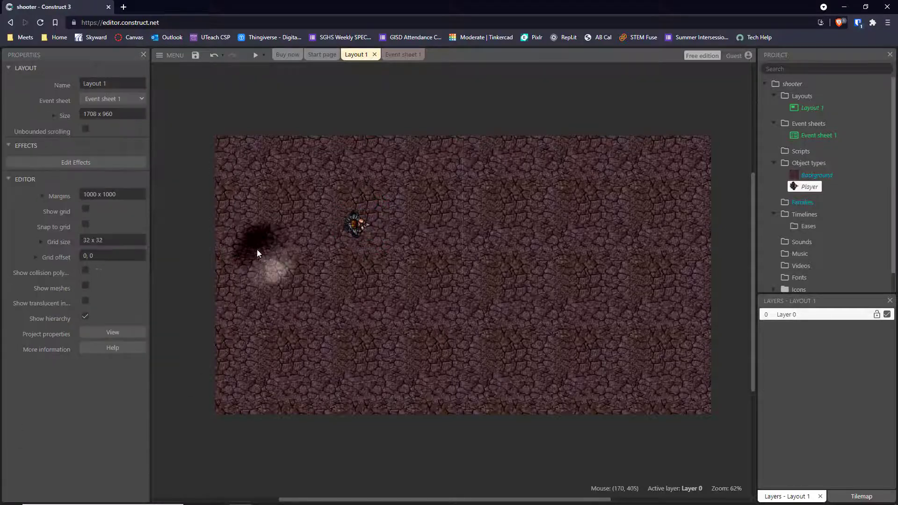
{"action": "left_click", "coordinate": [347, 224]}
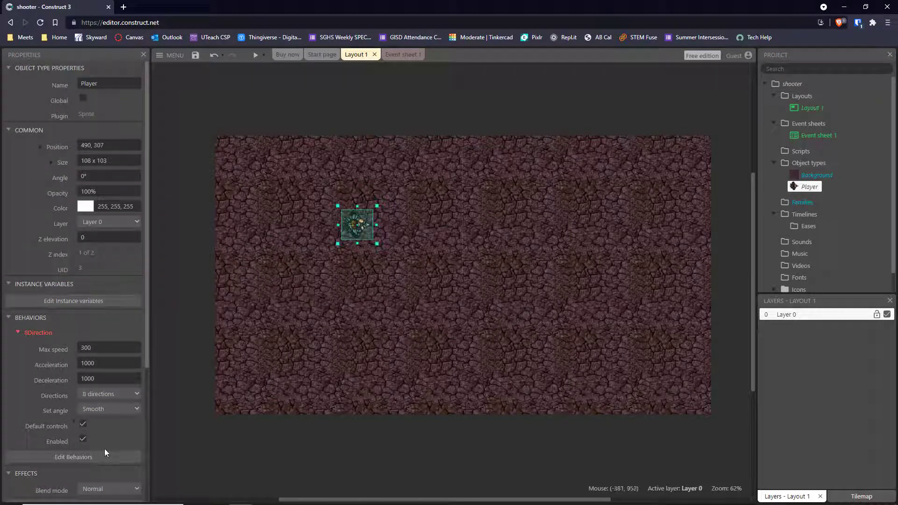
{"action": "left_click", "coordinate": [253, 228]}
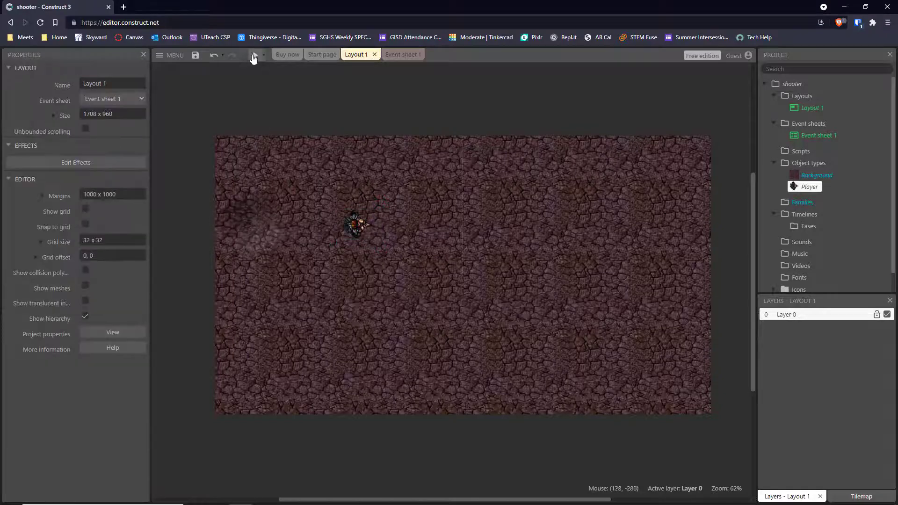
Preview the game, test the player's movement in all directions and past the layout's left edge, and close the preview.
{"action": "left_click", "coordinate": [255, 55]}
{"action": "key", "text": "Left"}
{"action": "key", "text": "Up"}
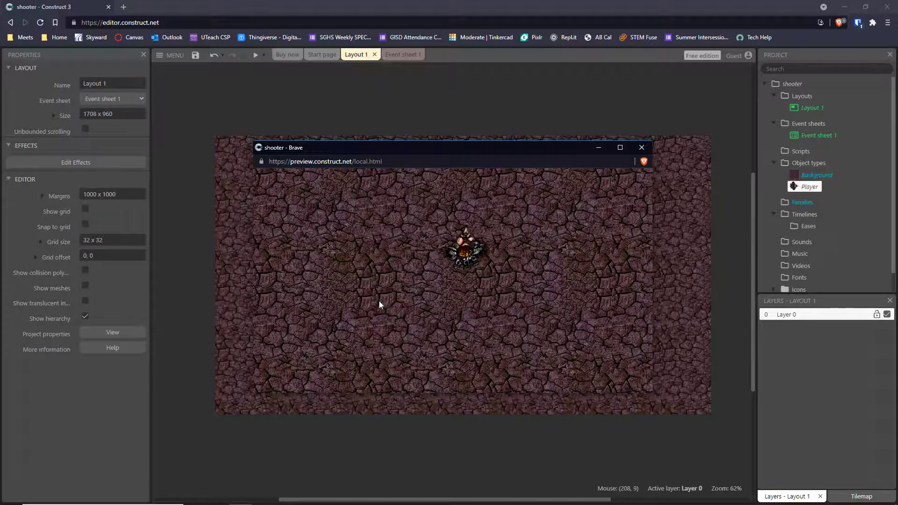
{"action": "key", "text": "Right"}
{"action": "key", "text": "Down"}
{"action": "key", "text": "Left"}
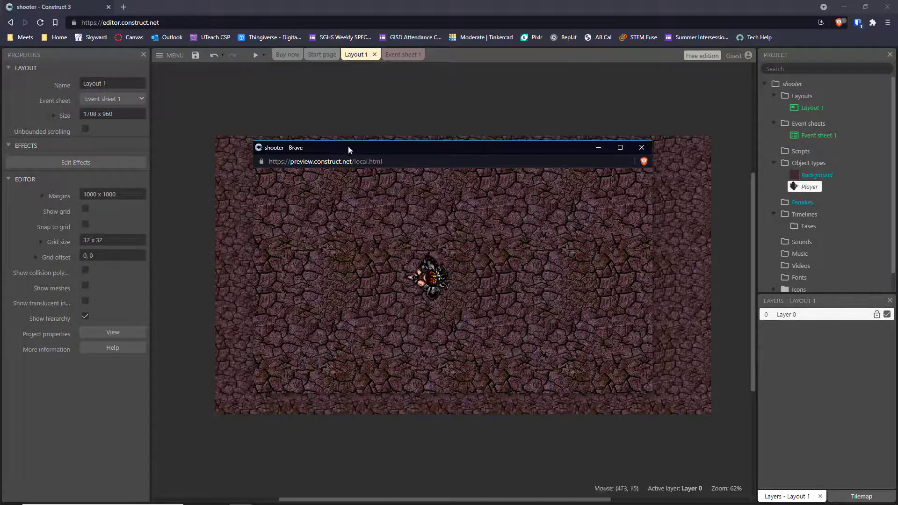
{"action": "left_click_drag", "start_coordinate": [348, 149], "coordinate": [244, 98]}
{"action": "key", "text": "Left"}
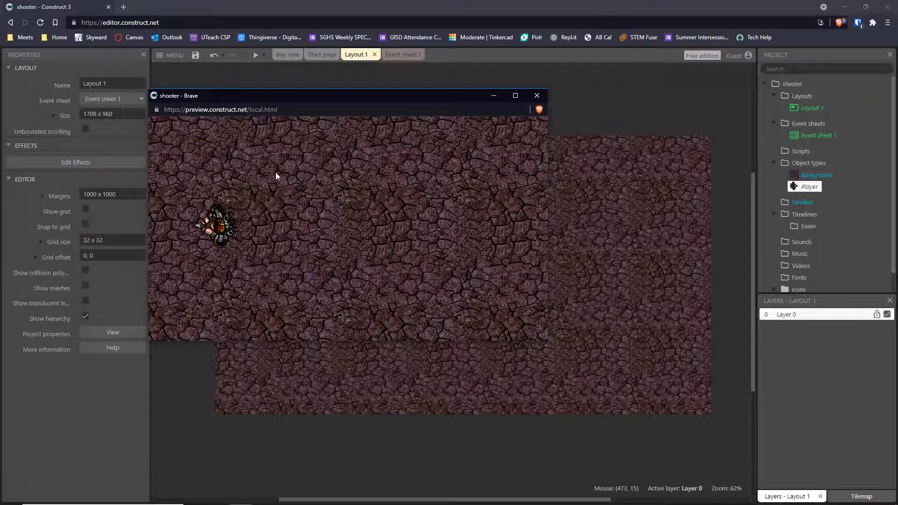
{"action": "key", "text": "Left"}
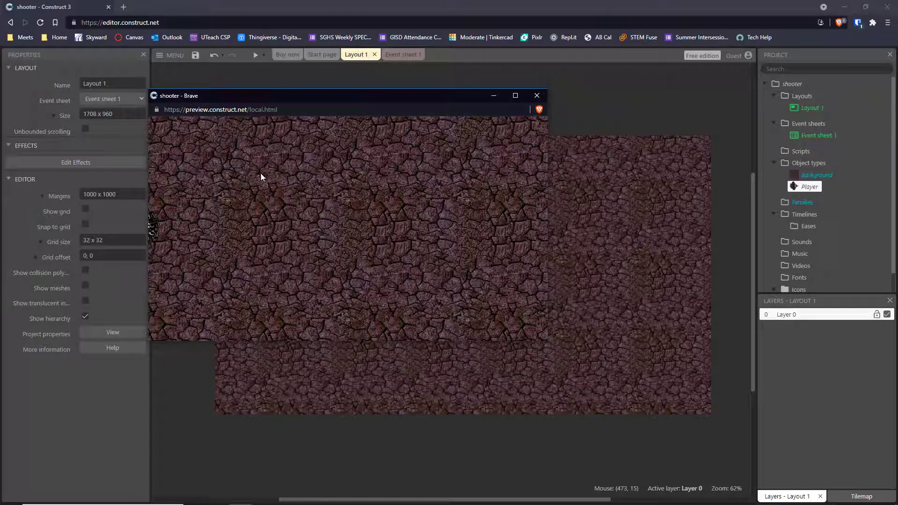
{"action": "double_click", "coordinate": [154, 96]}
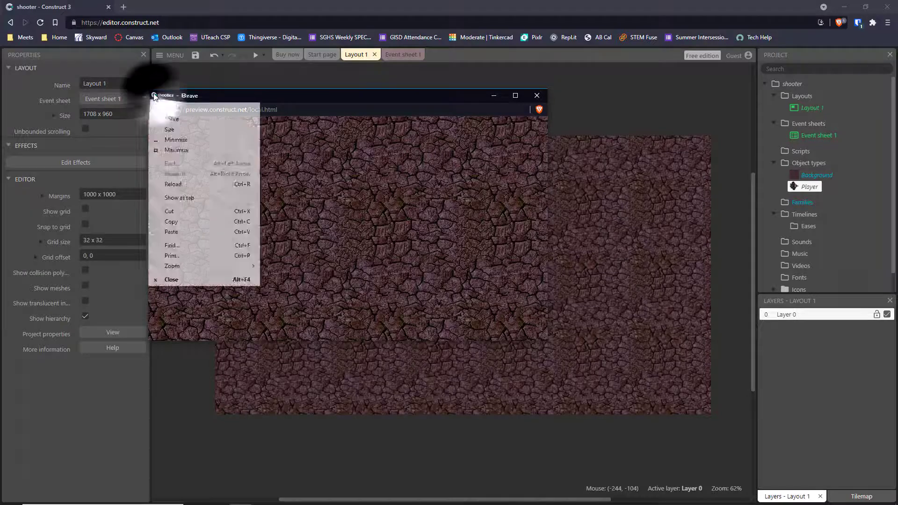
Add the Bound to layout behavior to the Player sprite.
{"action": "left_click", "coordinate": [350, 223]}
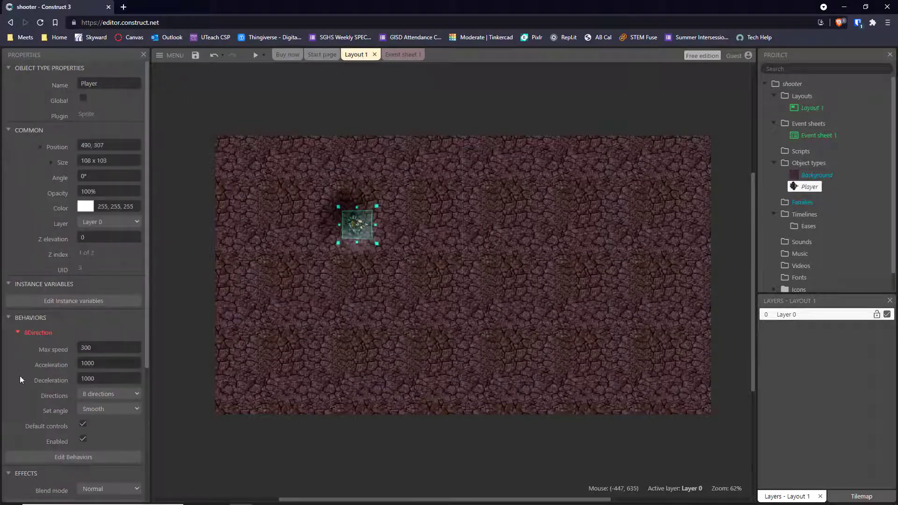
{"action": "left_click", "coordinate": [66, 459]}
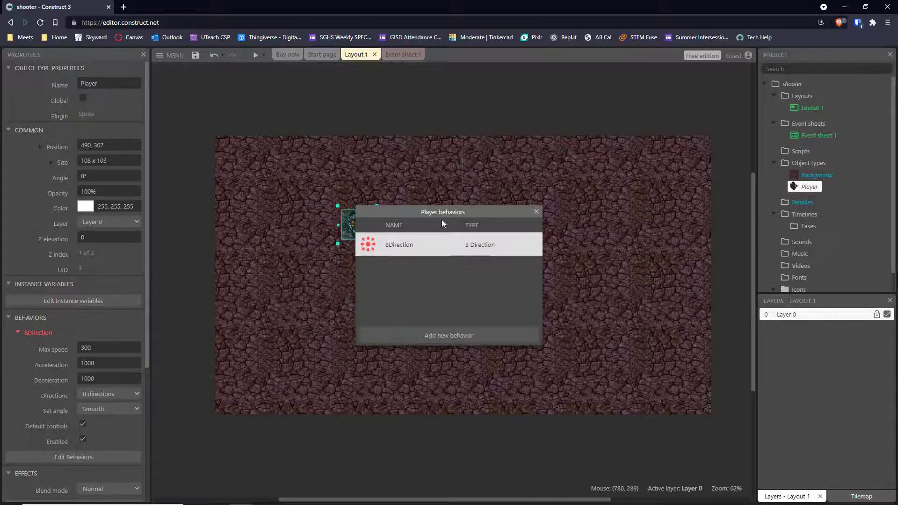
{"action": "left_click_drag", "start_coordinate": [442, 219], "coordinate": [568, 107]}
{"action": "left_click", "coordinate": [575, 228]}
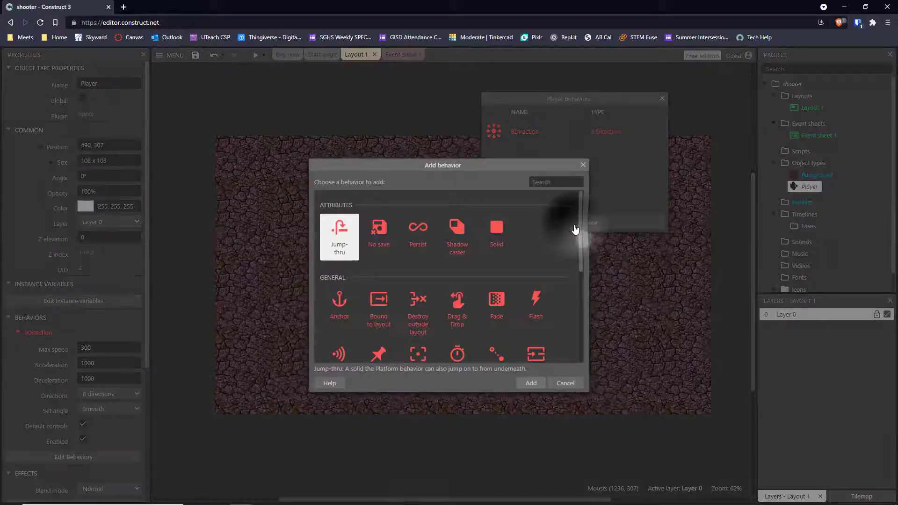
{"action": "left_click", "coordinate": [378, 316]}
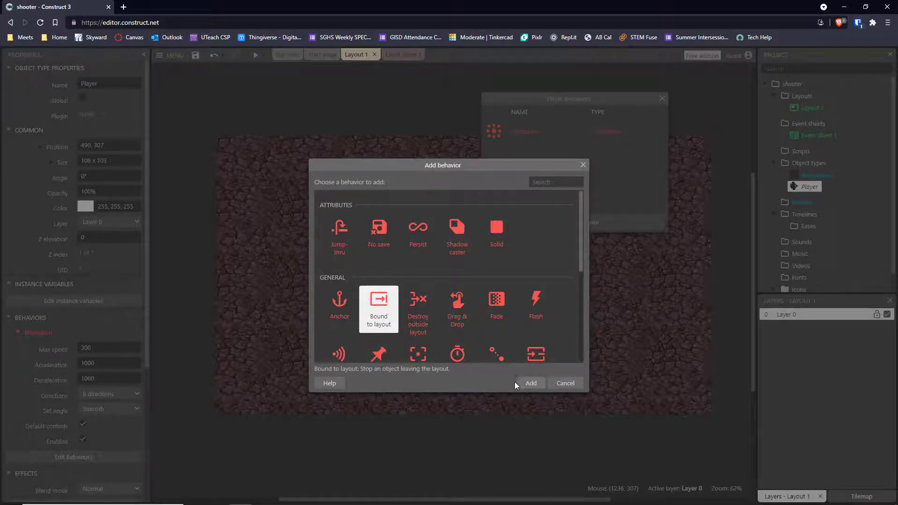
{"action": "left_click", "coordinate": [526, 384]}
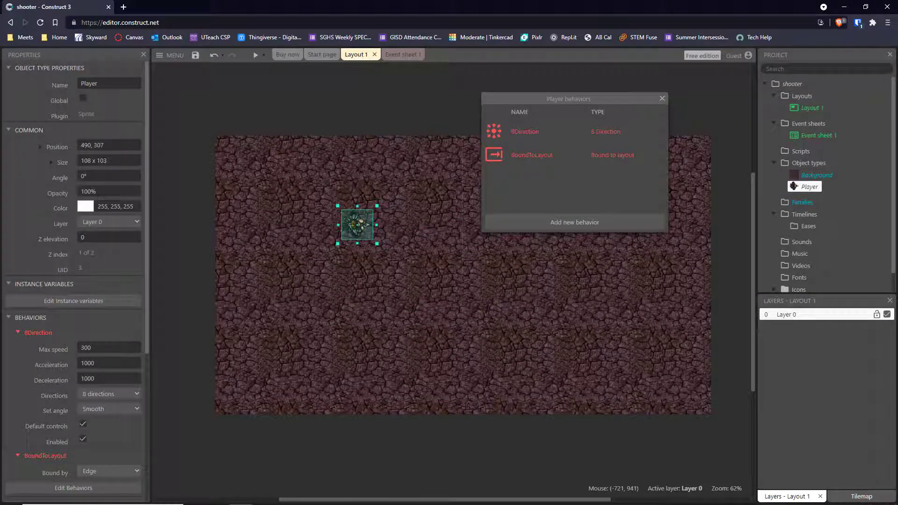
Preview the game, test moving the player against the layout edges and beyond the visible area, and close the preview.
{"action": "left_click", "coordinate": [255, 55]}
{"action": "key", "text": "Left"}
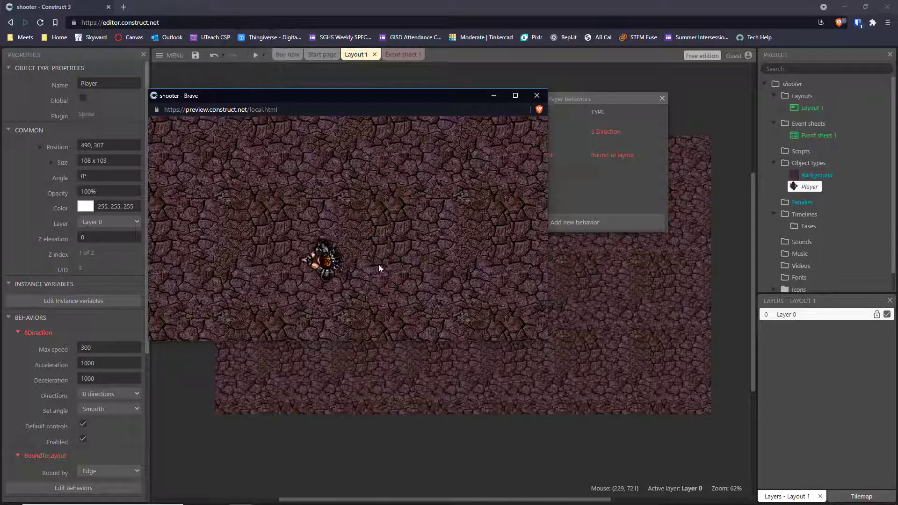
{"action": "key", "text": "Up"}
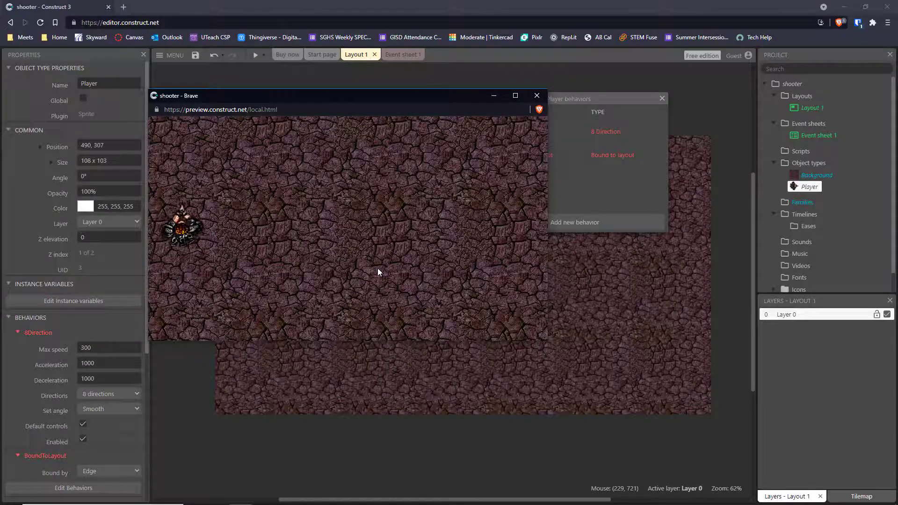
{"action": "key", "text": "Right"}
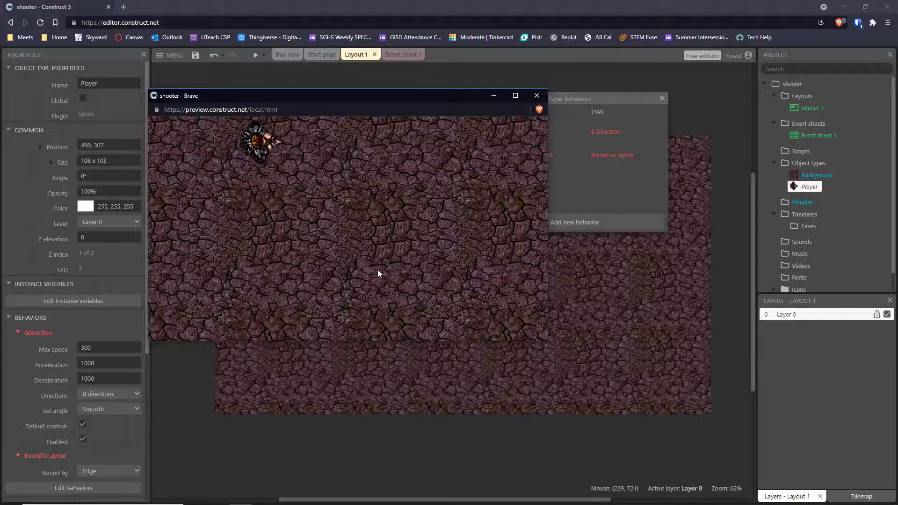
{"action": "key", "text": "Down"}
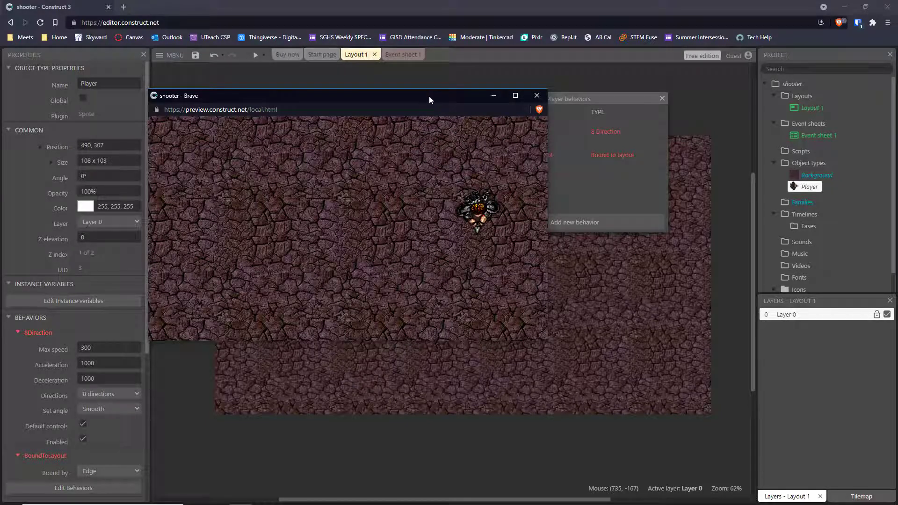
{"action": "key", "text": "Down"}
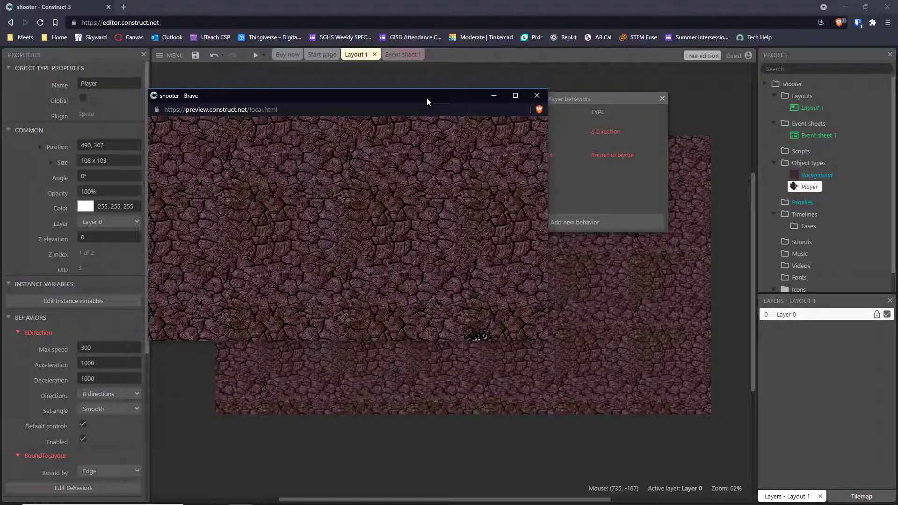
{"action": "key", "text": "Down"}
{"action": "key", "text": "Up"}
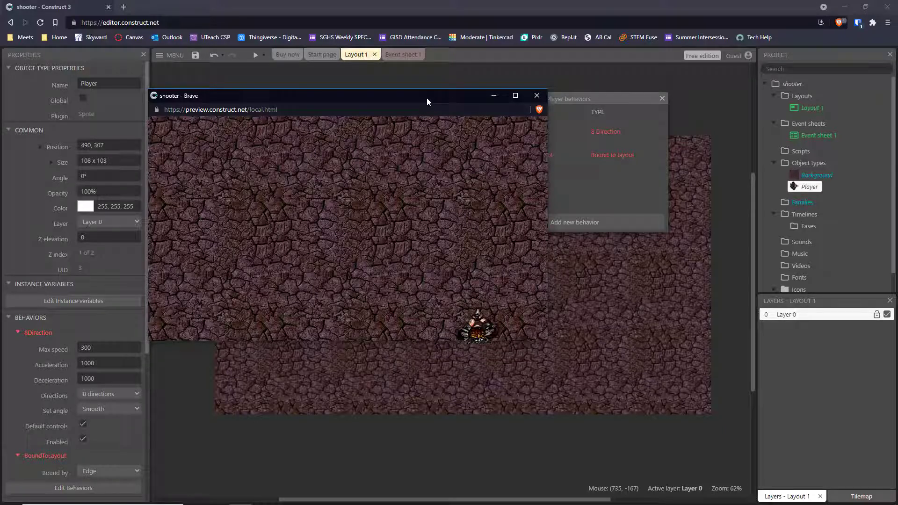
{"action": "key", "text": "Right"}
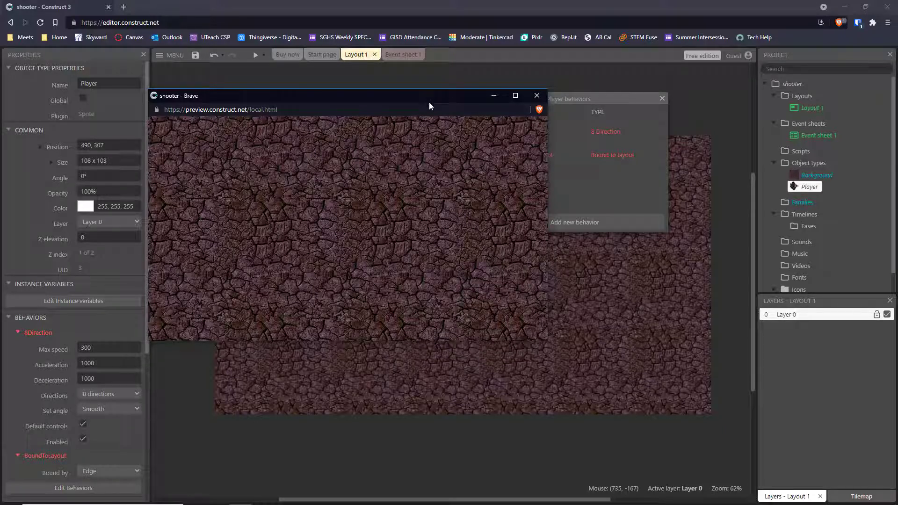
{"action": "left_click", "coordinate": [537, 97]}
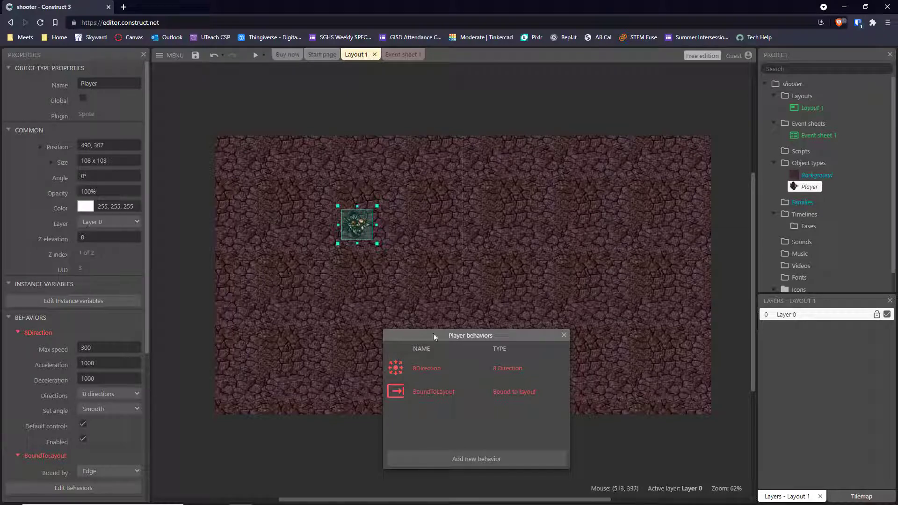
Add the Scroll To behavior to the Player sprite.
{"action": "left_click", "coordinate": [456, 459]}
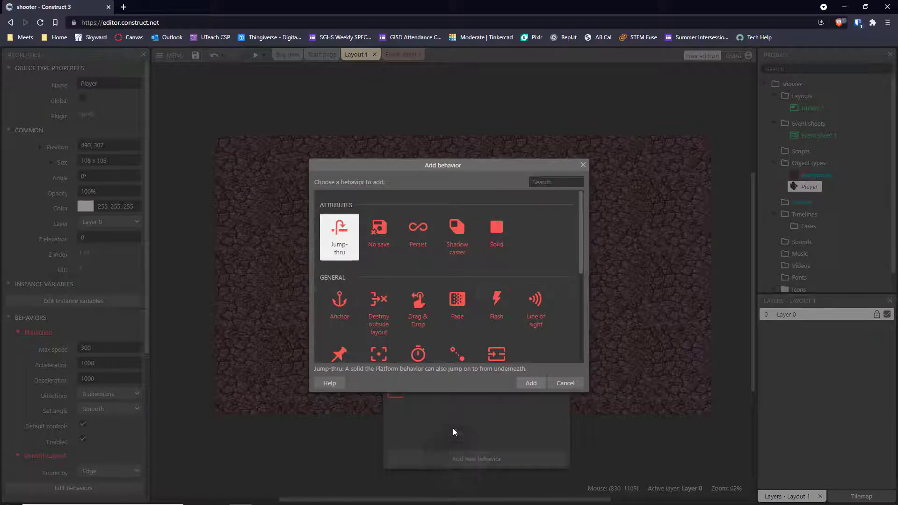
{"action": "scroll", "coordinate": [496, 301], "scroll_direction": "down", "scroll_amount": 1}
{"action": "left_click", "coordinate": [379, 310]}
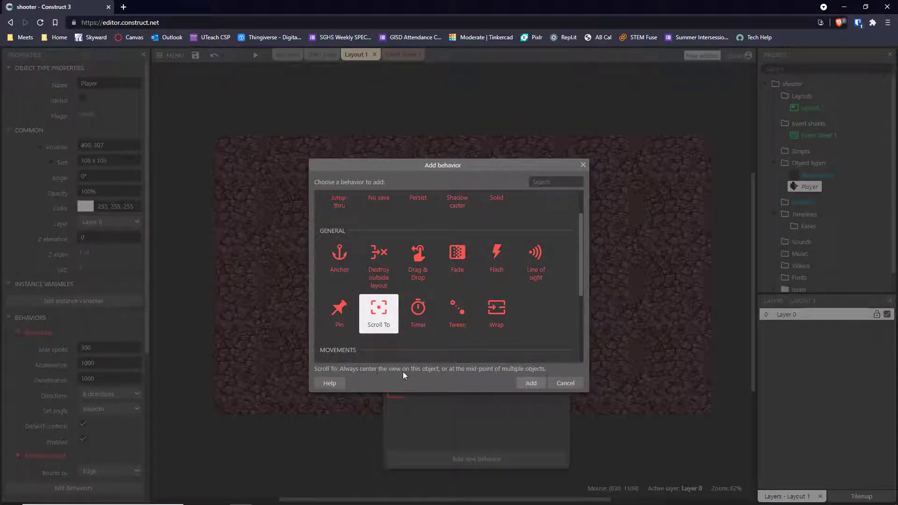
{"action": "left_click", "coordinate": [531, 384]}
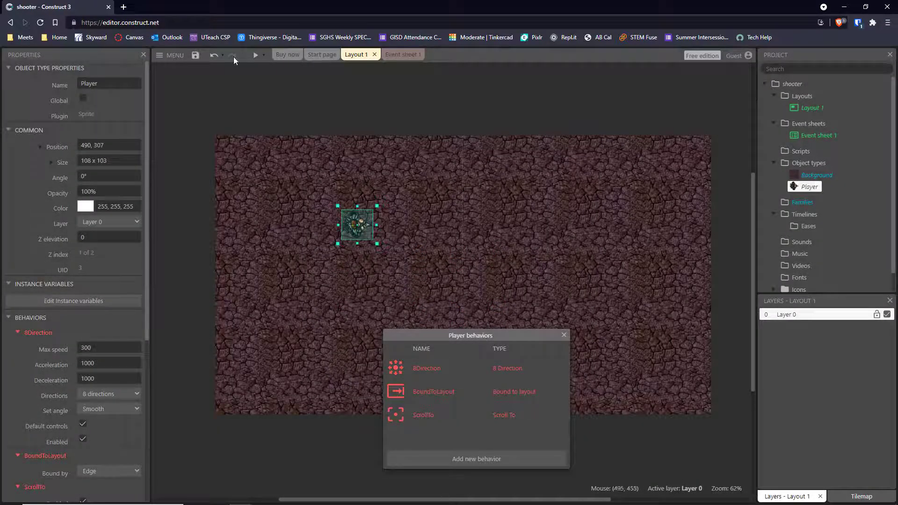
Preview the game, test that the view follows the player as it moves around the layout, and close the preview.
{"action": "left_click", "coordinate": [255, 55]}
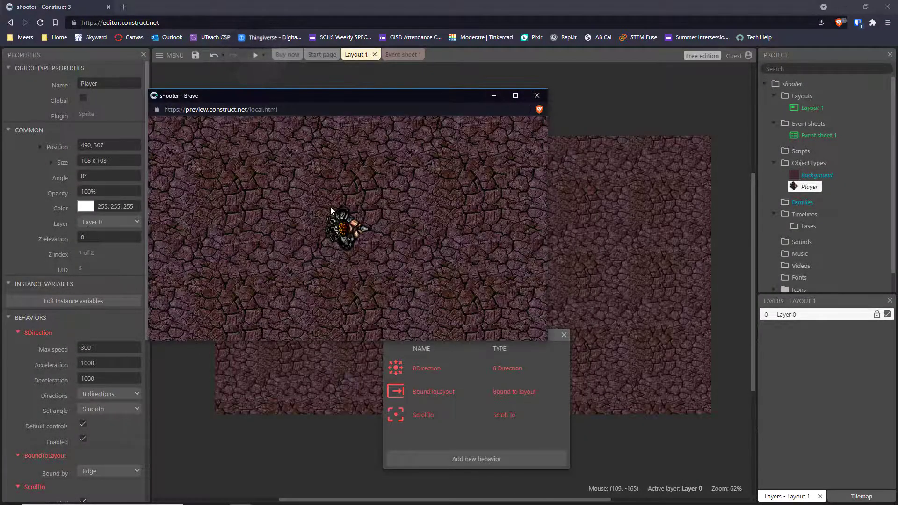
{"action": "key", "text": "Right"}
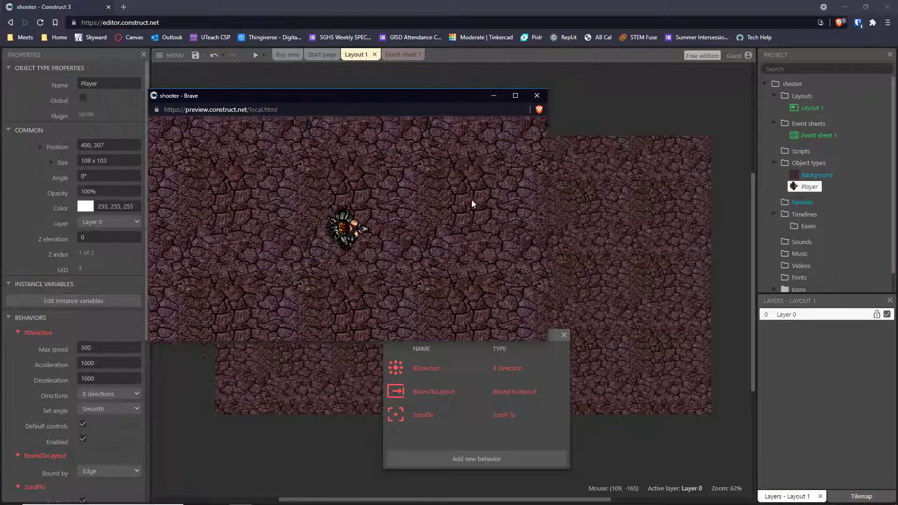
{"action": "key", "text": "Right"}
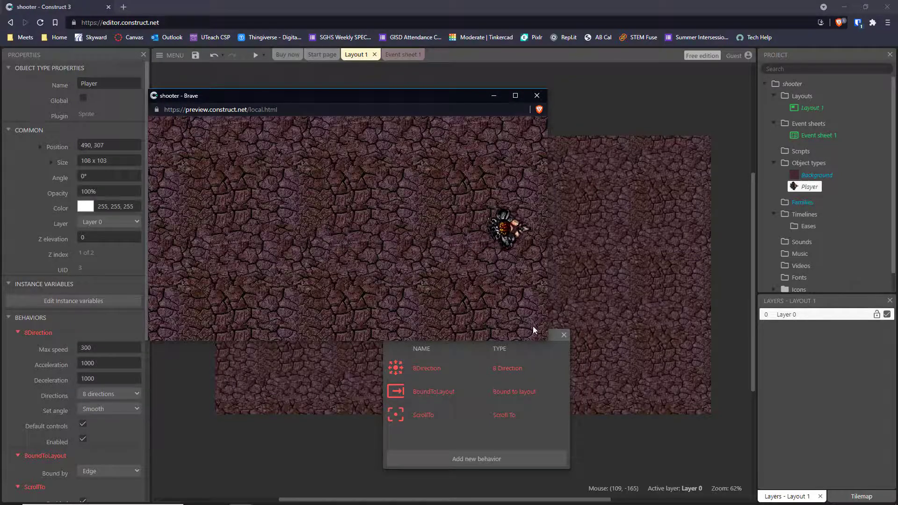
{"action": "key", "text": "Up"}
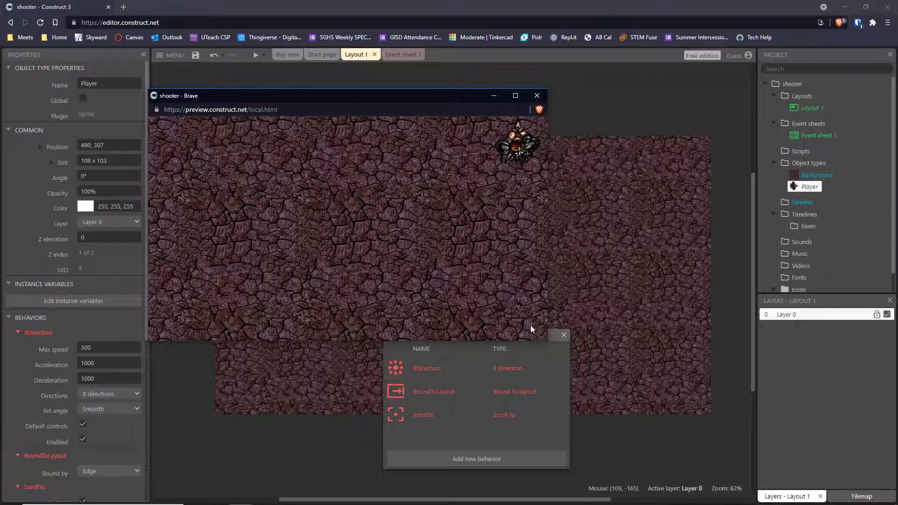
{"action": "key", "text": "Down"}
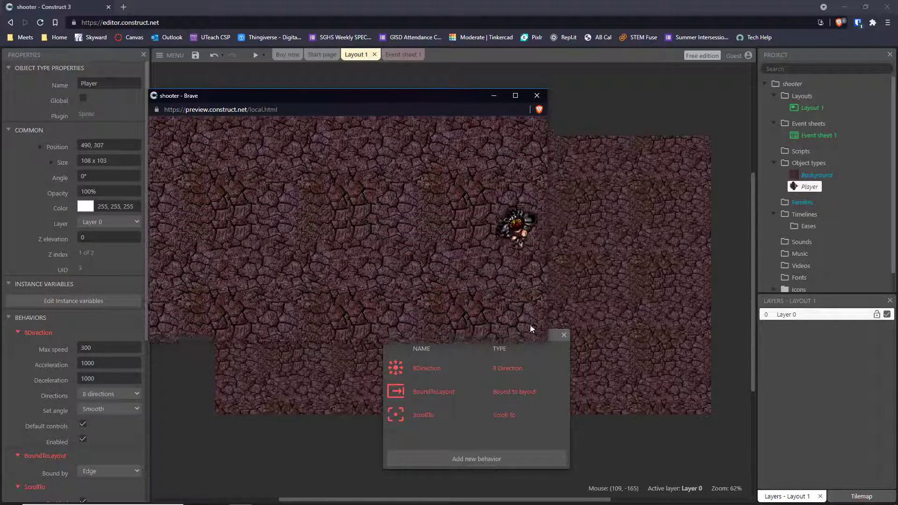
{"action": "key", "text": "Left"}
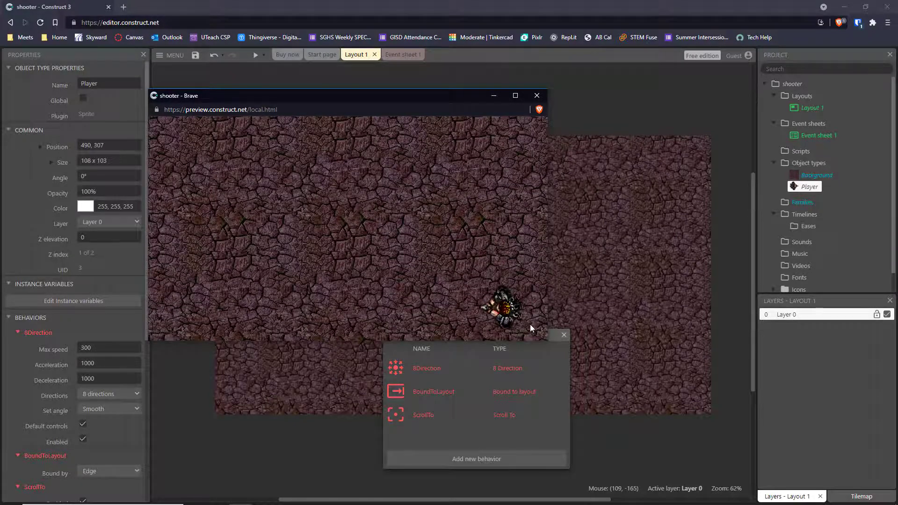
{"action": "key", "text": "Up"}
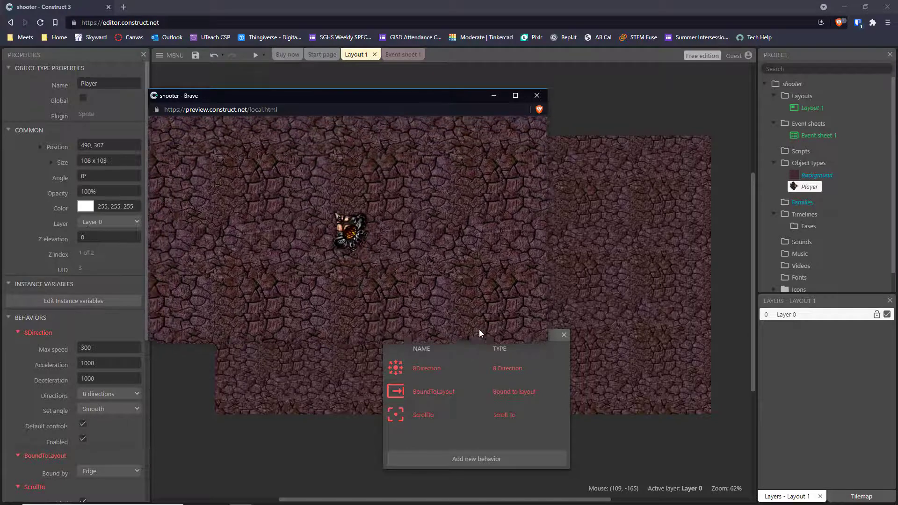
{"action": "left_click", "coordinate": [537, 96]}
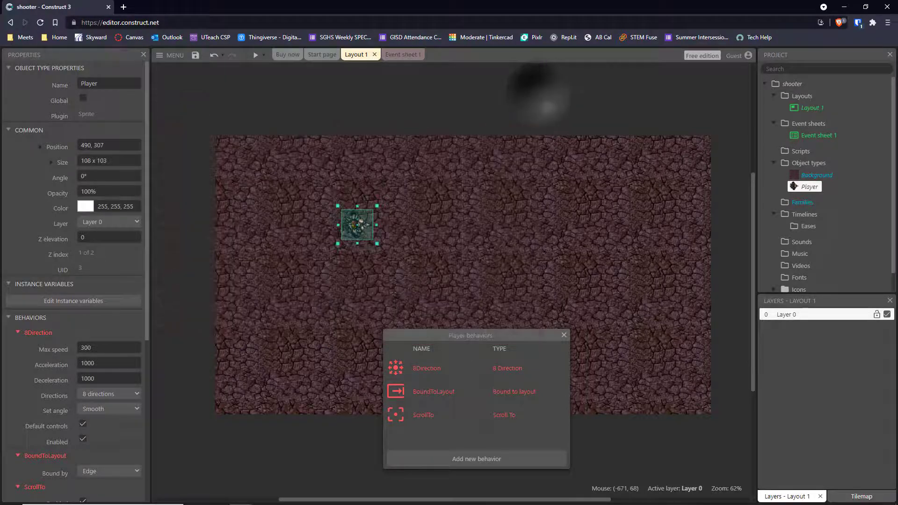
{"action": "left_click", "coordinate": [404, 265]}
{"action": "left_click", "coordinate": [361, 229]}
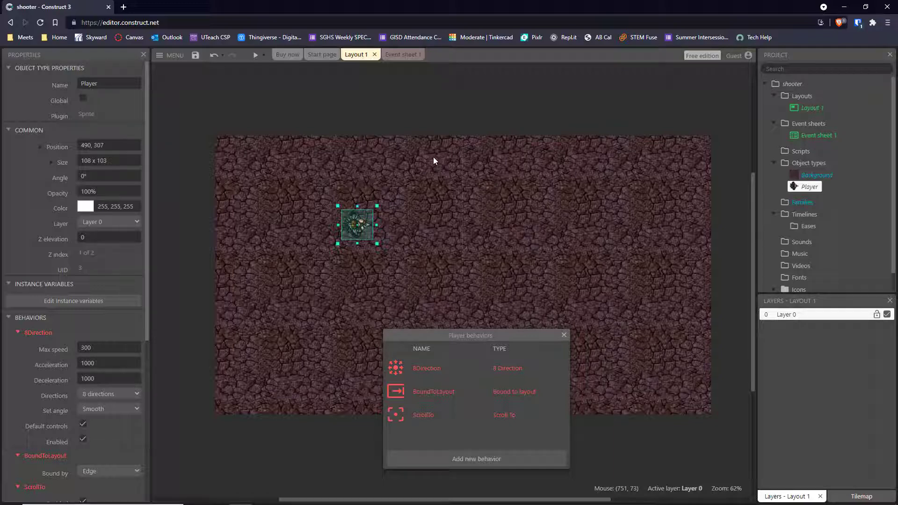
Add an event with the System condition Every tick to Event sheet 1.
{"action": "left_click", "coordinate": [401, 55]}
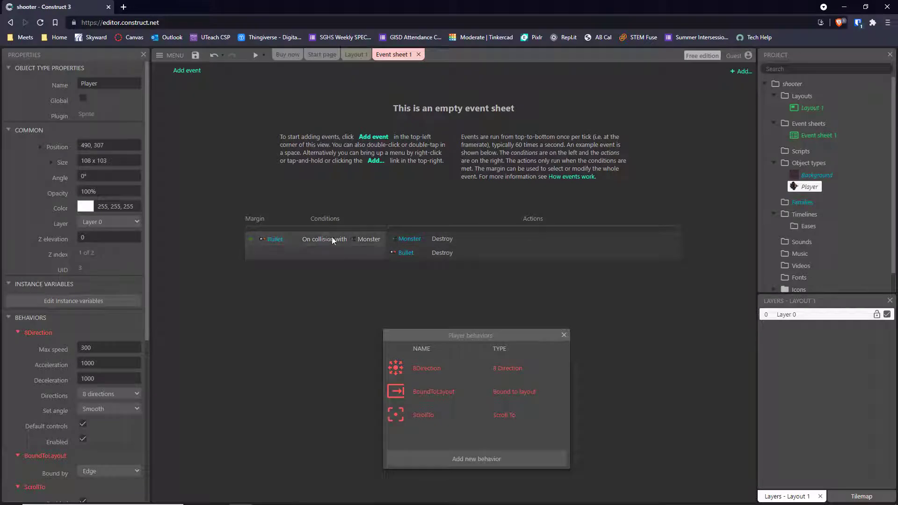
{"action": "left_click", "coordinate": [191, 71]}
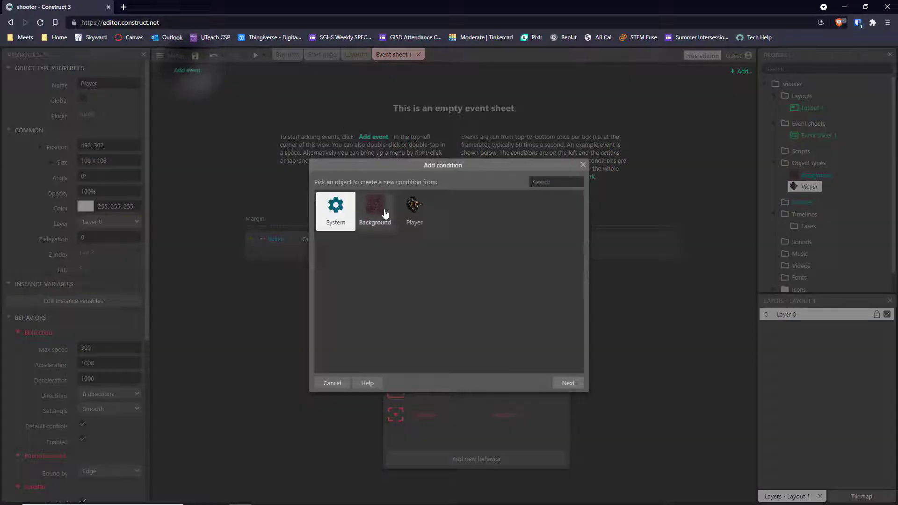
{"action": "double_click", "coordinate": [335, 208]}
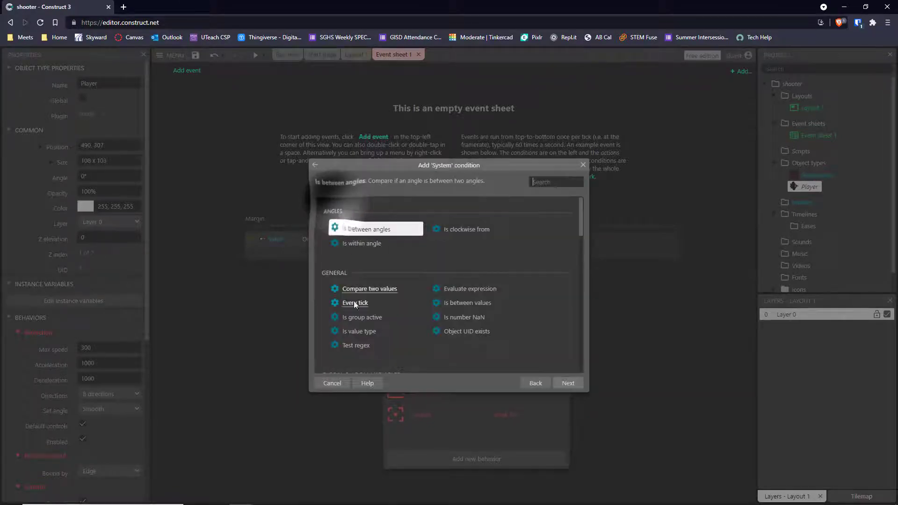
{"action": "left_click", "coordinate": [536, 383]}
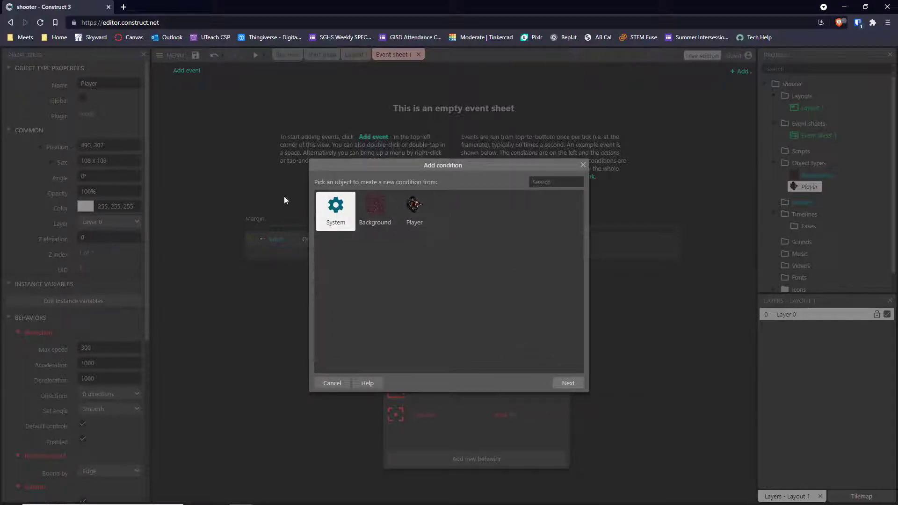
{"action": "double_click", "coordinate": [335, 204]}
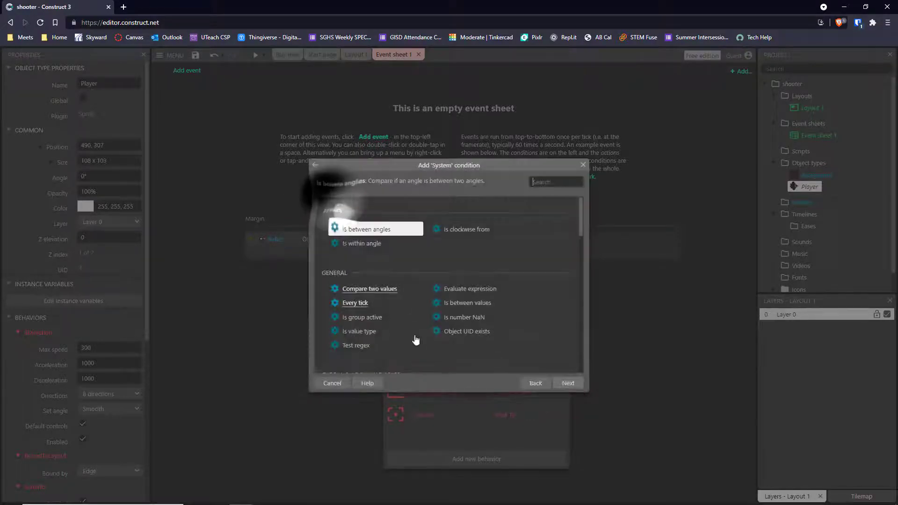
{"action": "left_click", "coordinate": [356, 302]}
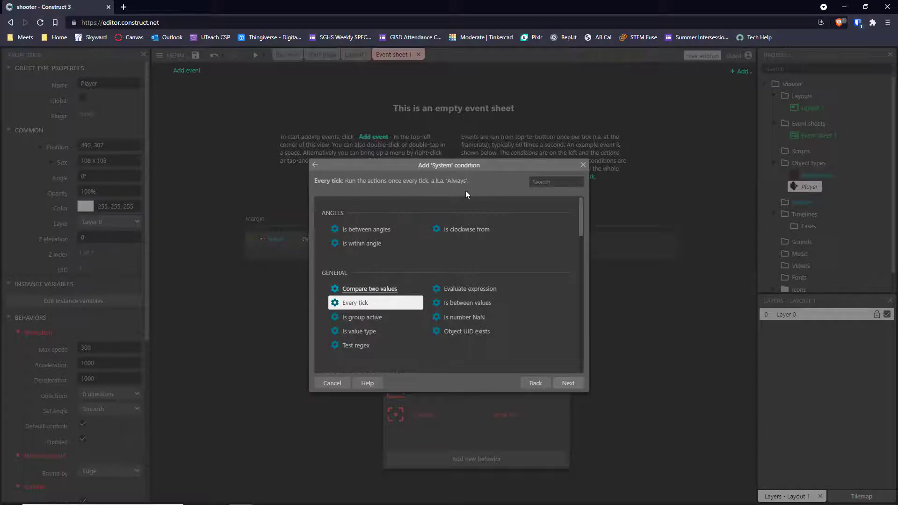
{"action": "left_click", "coordinate": [576, 387]}
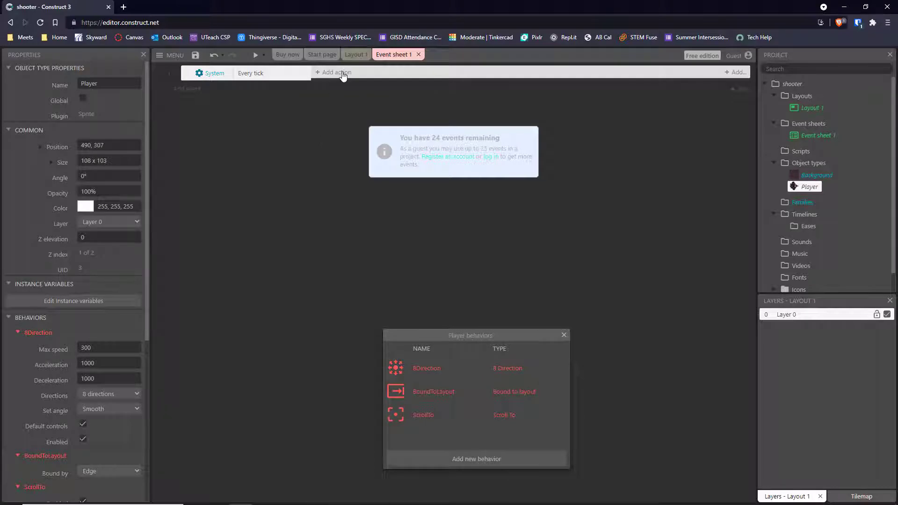
Start a Player action of type Set angle toward position for the Every tick event.
{"action": "left_click", "coordinate": [343, 74]}
{"action": "left_click", "coordinate": [417, 208]}
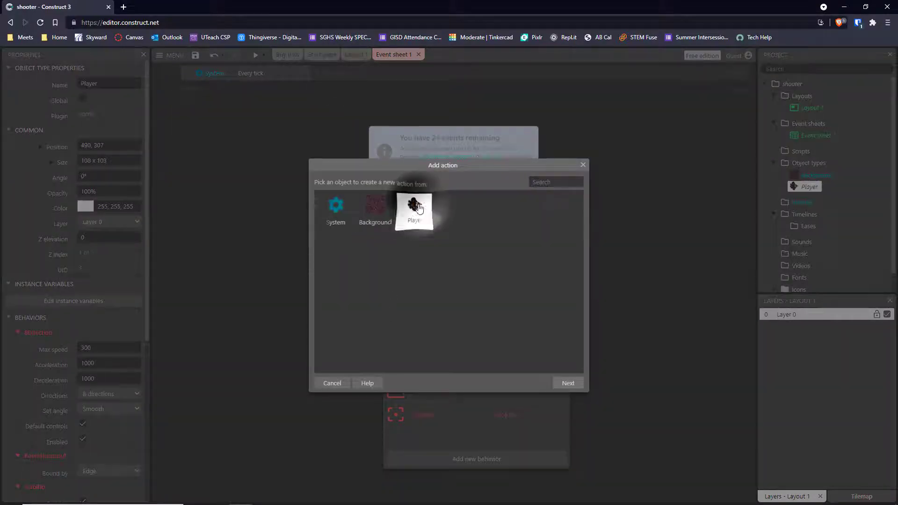
{"action": "left_click", "coordinate": [569, 384]}
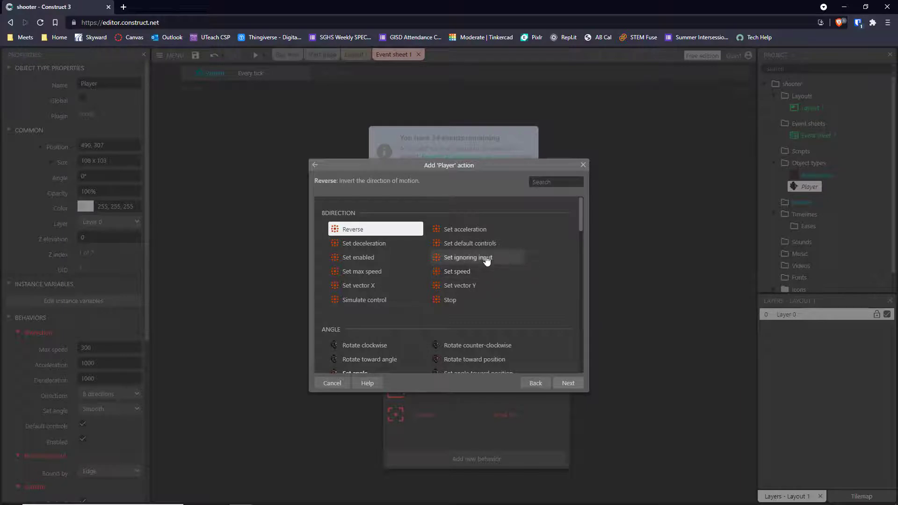
{"action": "scroll", "coordinate": [496, 217], "scroll_direction": "down", "scroll_amount": 2}
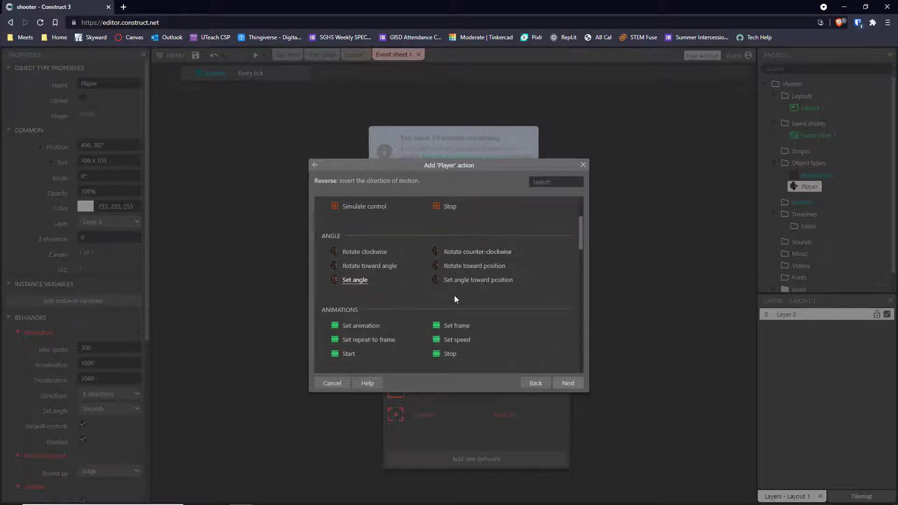
{"action": "left_click", "coordinate": [477, 280]}
{"action": "left_click", "coordinate": [567, 384]}
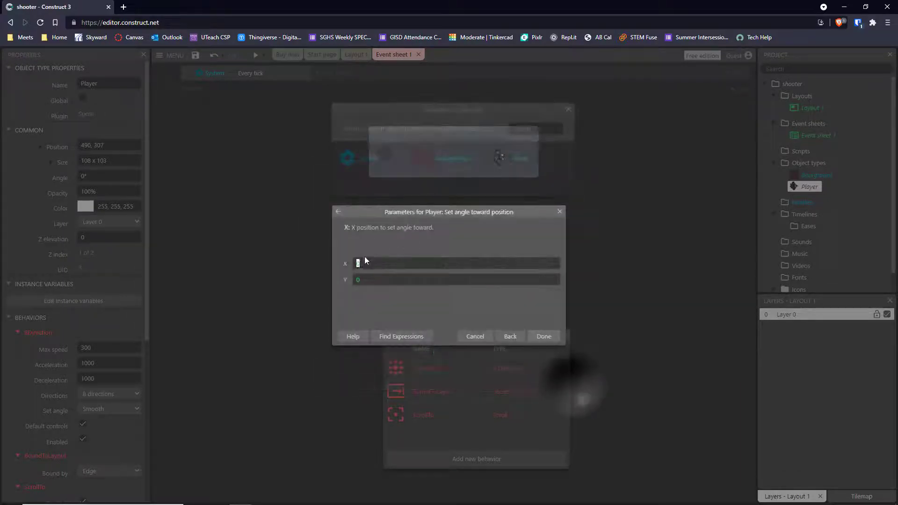
Try to use Mouse.X as the X position of the Set angle toward position action, and clear the entry.
{"action": "type", "text": "Mouse"}
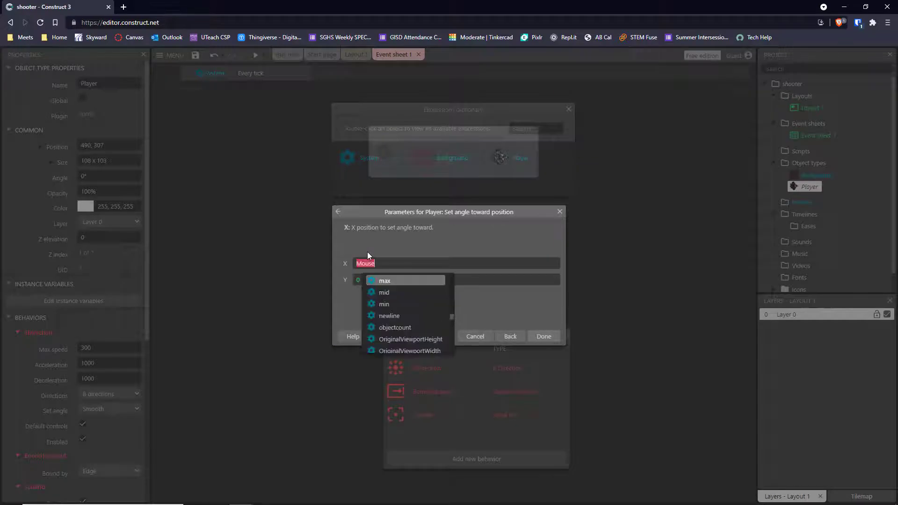
{"action": "left_click", "coordinate": [391, 265]}
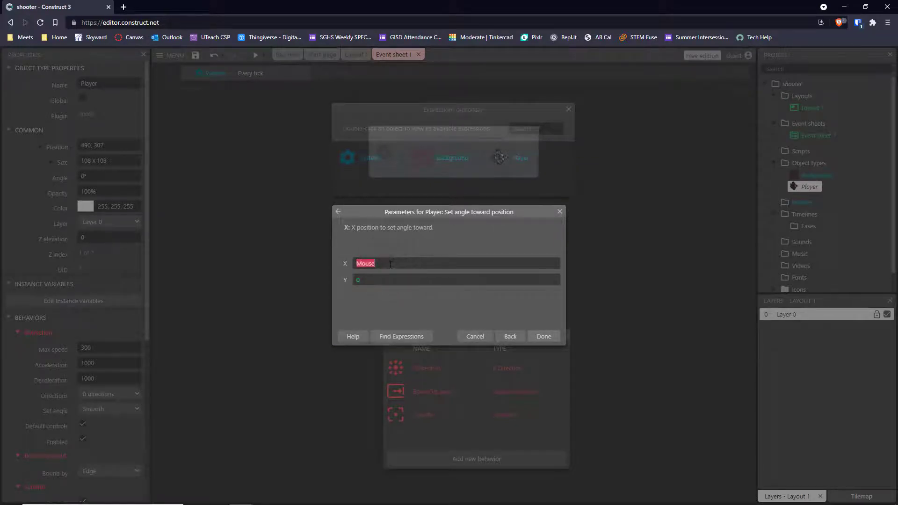
{"action": "type", "text": ".X"}
{"action": "left_click", "coordinate": [544, 337]}
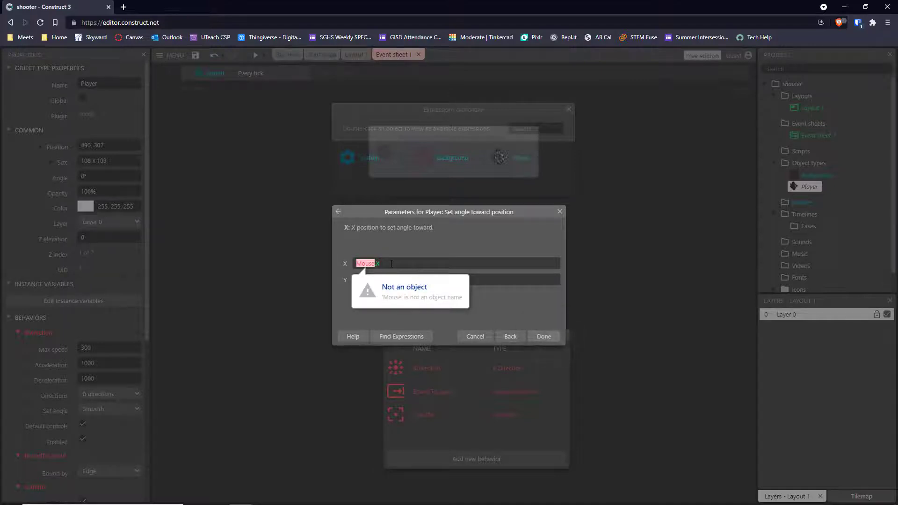
{"action": "key", "text": "BackSpace"}
{"action": "key", "text": "BackSpace"}
{"action": "key", "text": "BackSpace"}
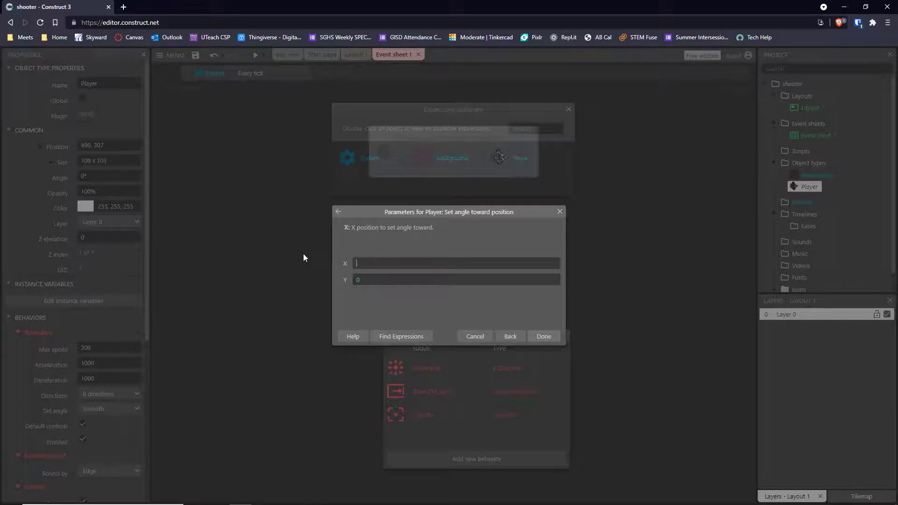
Set the action's X position to 0 and finish adding the action.
{"action": "type", "text": "0"}
{"action": "left_click", "coordinate": [535, 333]}
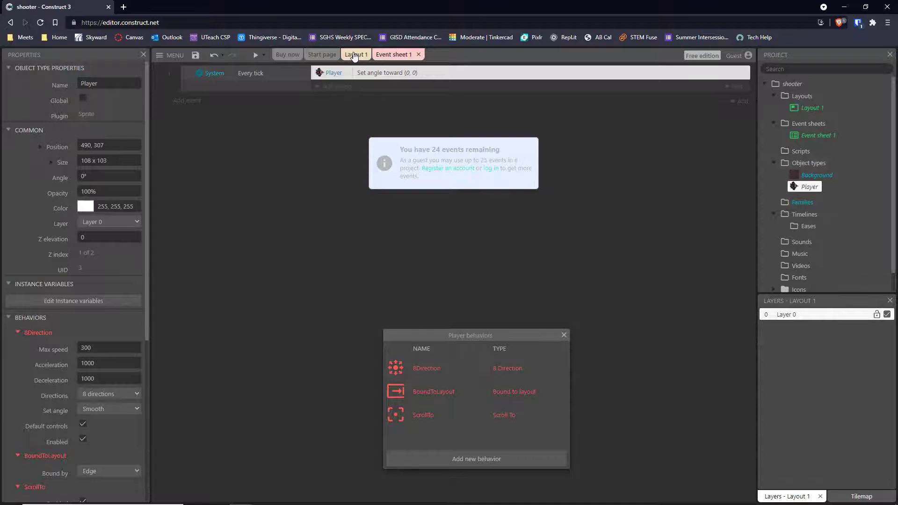
Add a Mouse input object to the project's object types.
{"action": "right_click", "coordinate": [814, 165]}
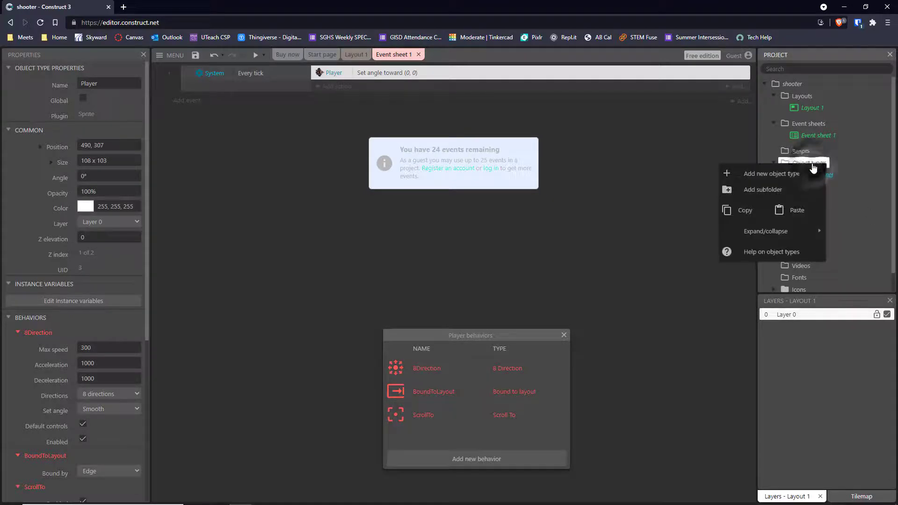
{"action": "left_click", "coordinate": [763, 175]}
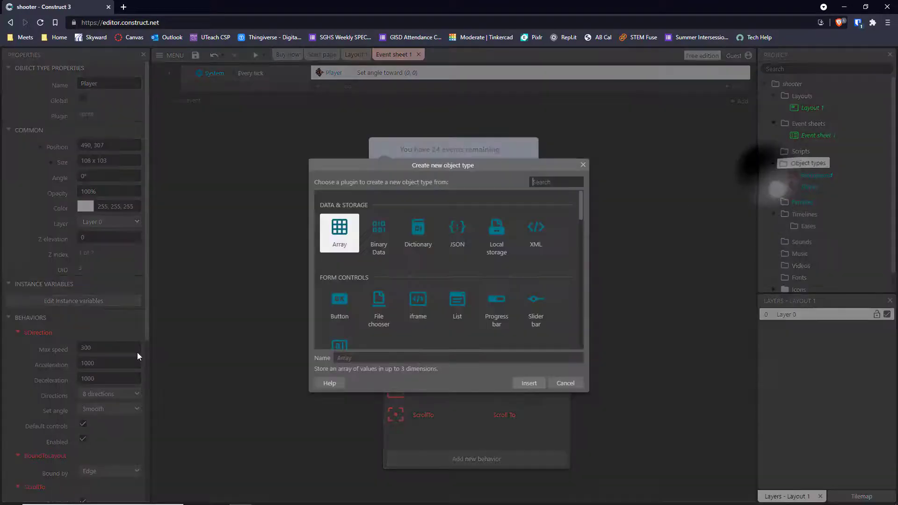
{"action": "scroll", "coordinate": [397, 272], "scroll_direction": "down", "scroll_amount": 8}
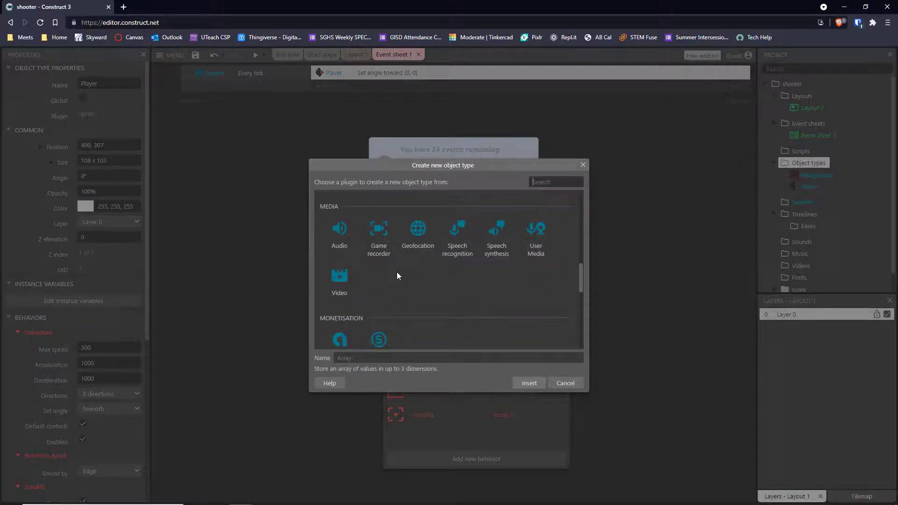
{"action": "scroll", "coordinate": [396, 271], "scroll_direction": "up", "scroll_amount": 2}
{"action": "left_click", "coordinate": [417, 264]}
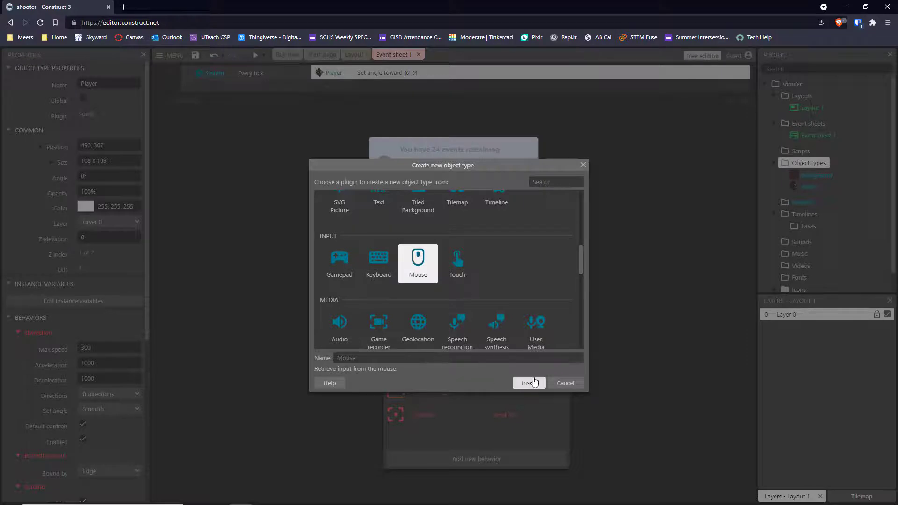
{"action": "left_click", "coordinate": [534, 383]}
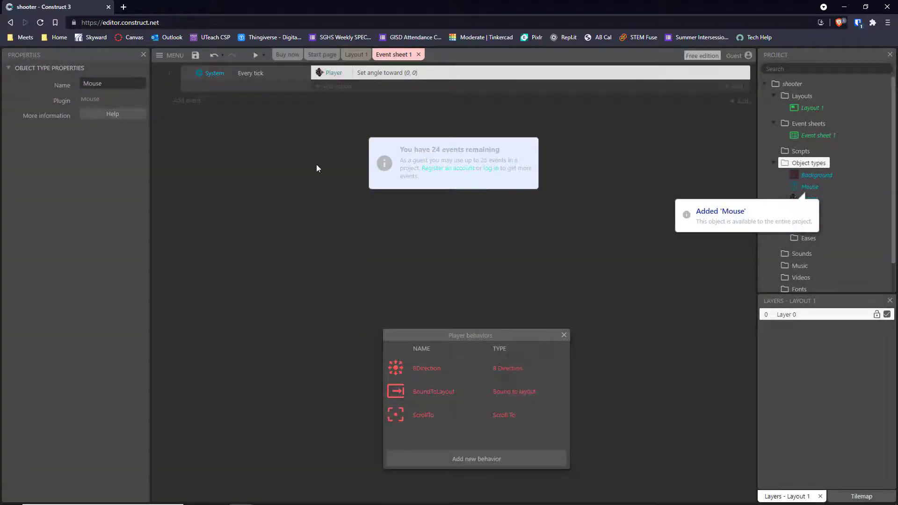
Edit the Player's Set angle toward position action and set its X position to Mouse.X.
{"action": "double_click", "coordinate": [370, 74]}
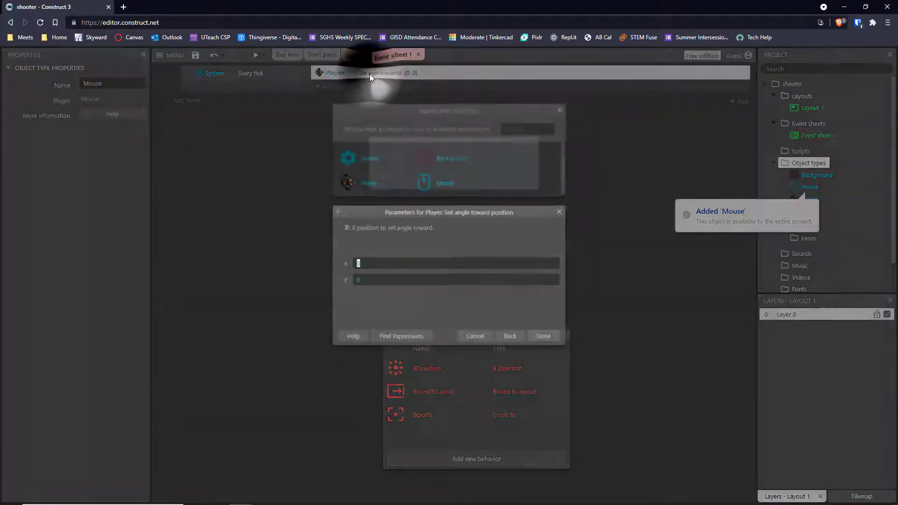
{"action": "type", "text": "Mou"}
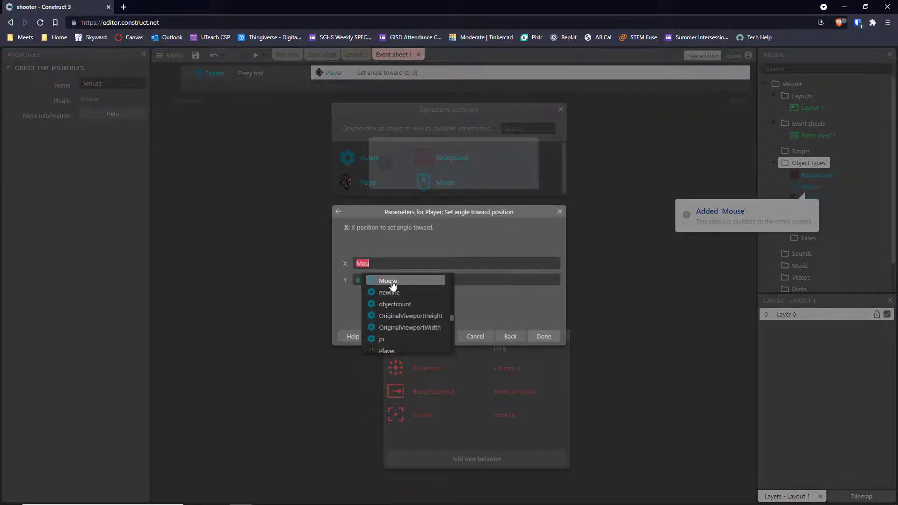
{"action": "left_click", "coordinate": [392, 281]}
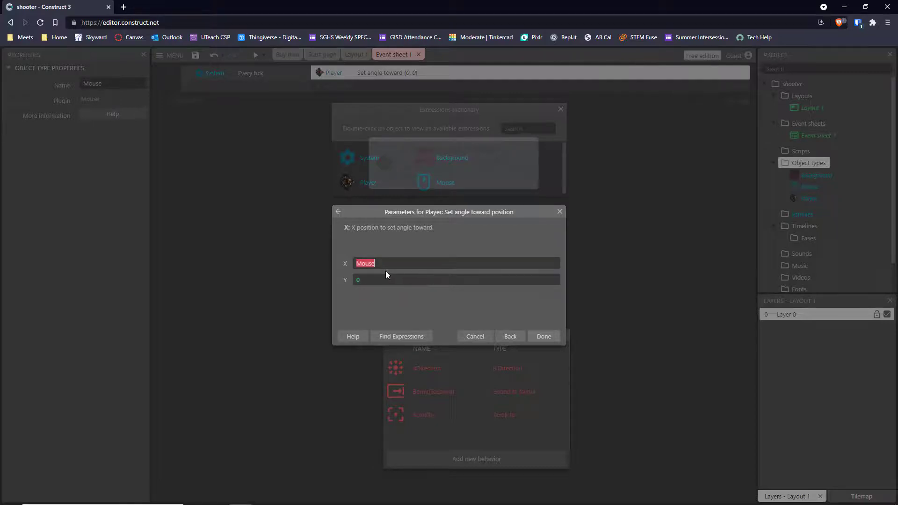
{"action": "type", "text": "."}
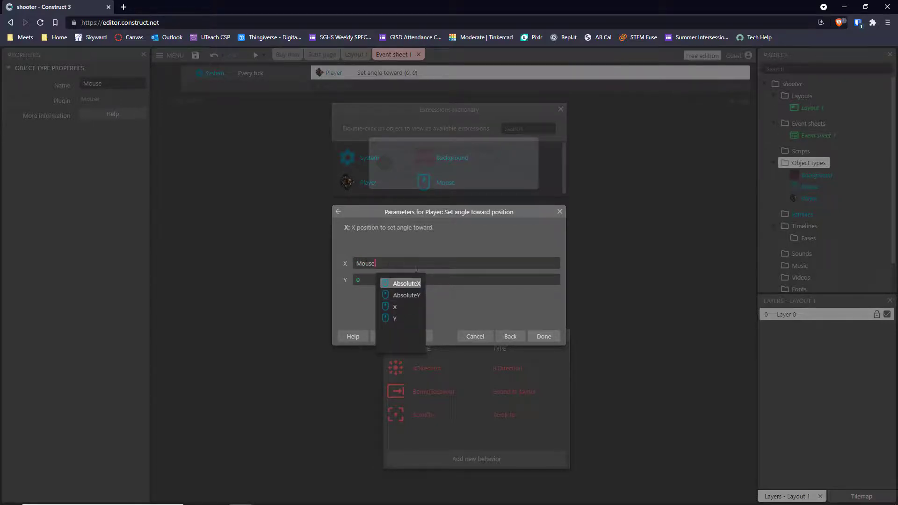
{"action": "left_click", "coordinate": [401, 307]}
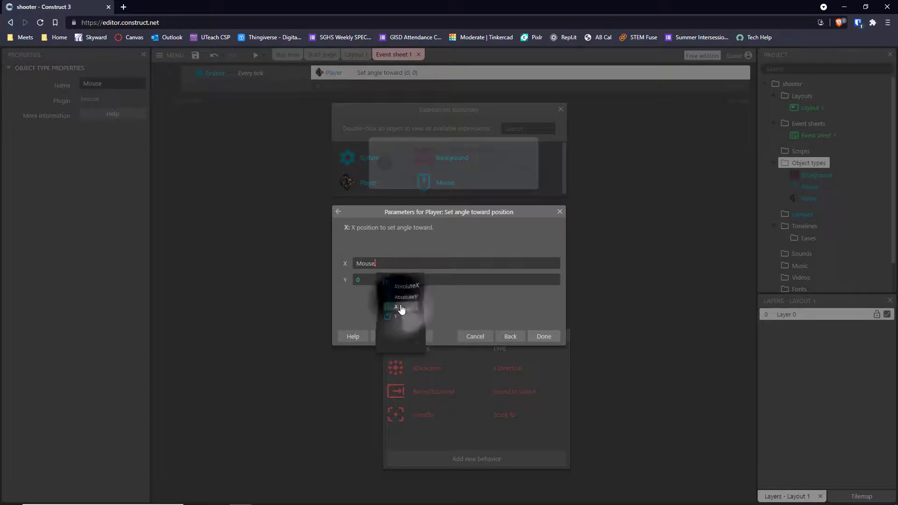
Set the action's Y position to Mouse.Y and apply the edited parameters.
{"action": "key", "text": "Tab"}
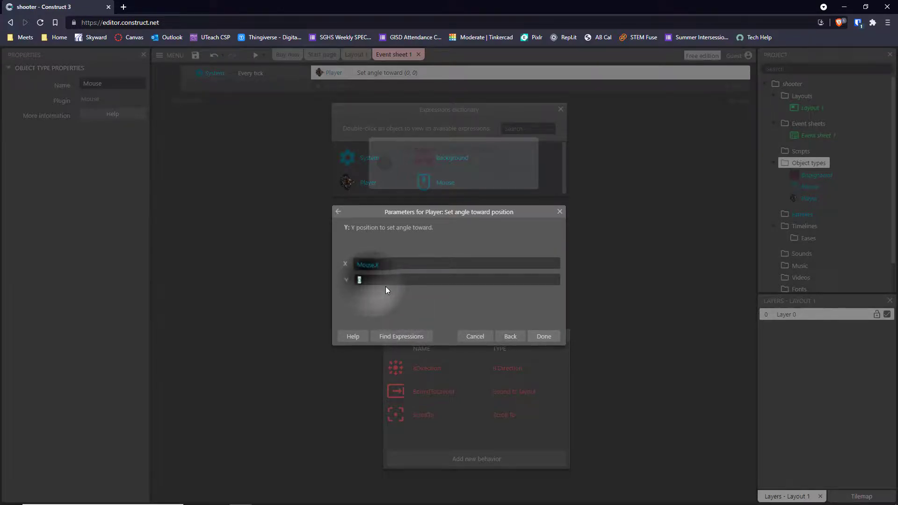
{"action": "type", "text": "Mou"}
{"action": "left_click", "coordinate": [385, 297]}
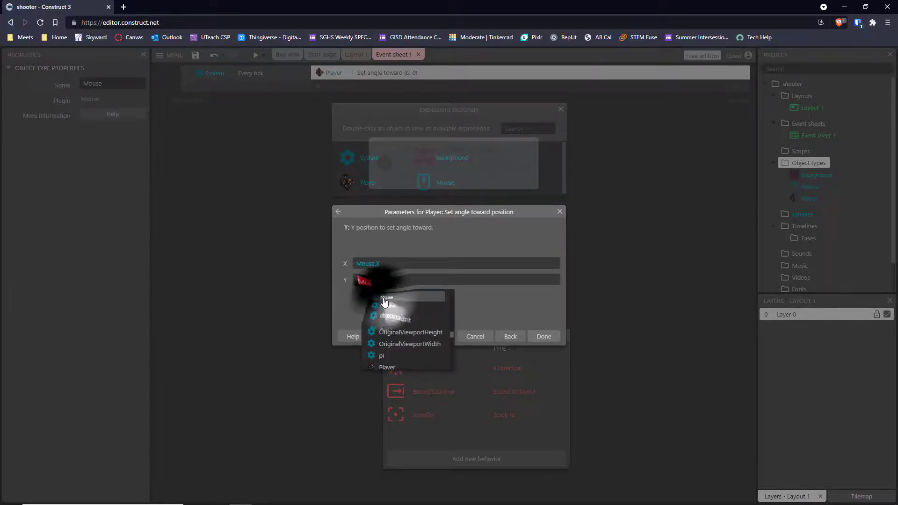
{"action": "type", "text": ".y"}
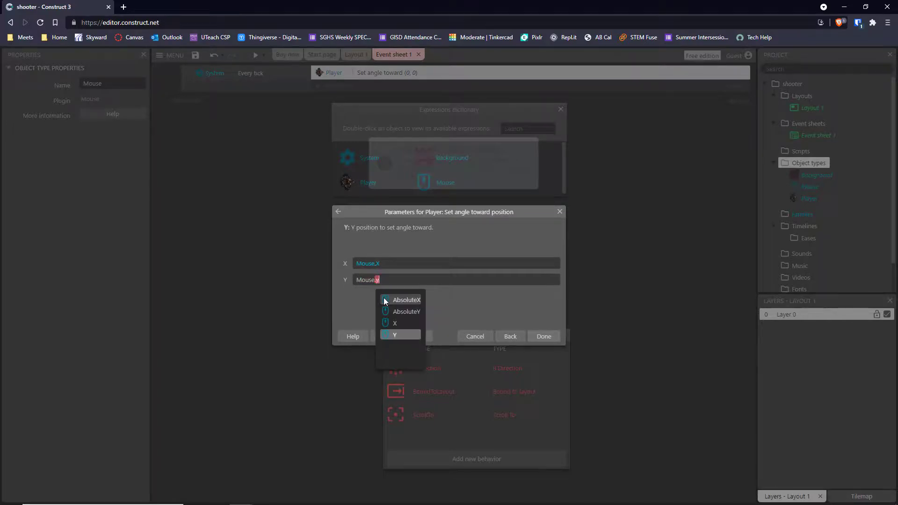
{"action": "left_click", "coordinate": [398, 335]}
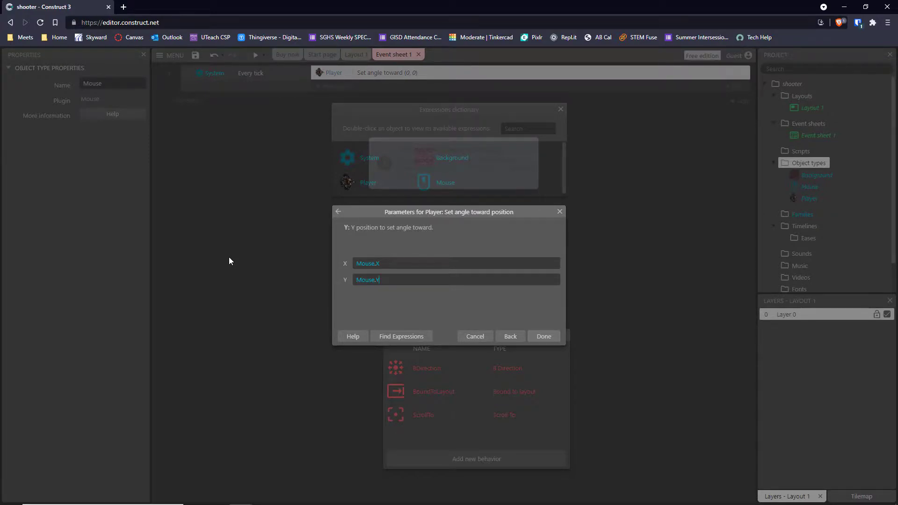
{"action": "left_click", "coordinate": [544, 337]}
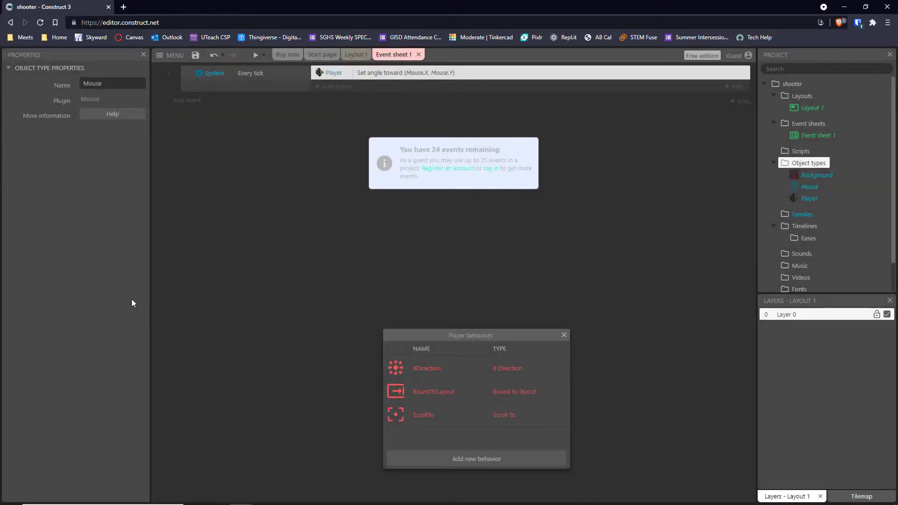
Preview the game to test the Player turning toward the mouse, and close the preview.
{"action": "left_click", "coordinate": [255, 55]}
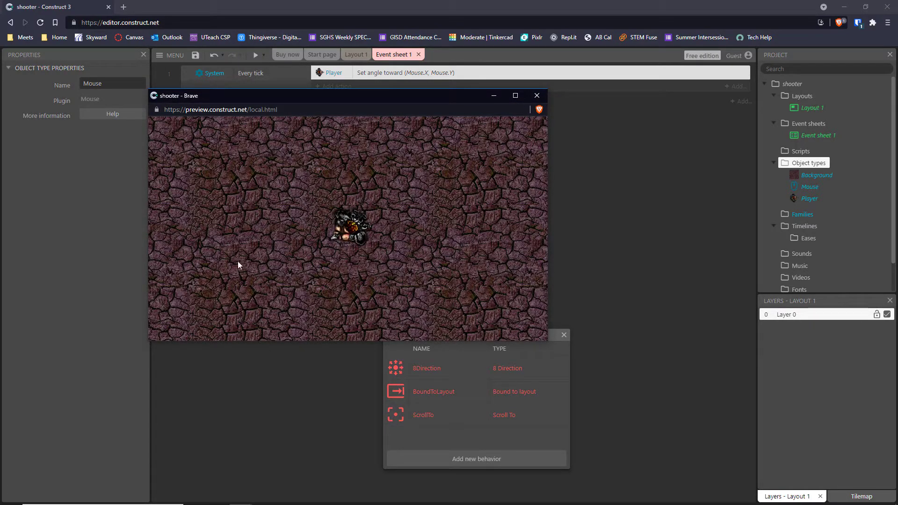
{"action": "left_click", "coordinate": [538, 97]}
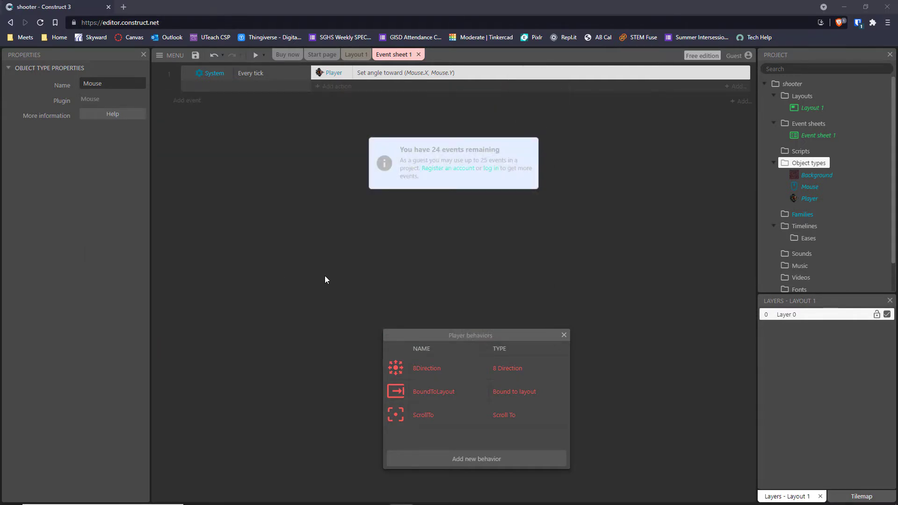